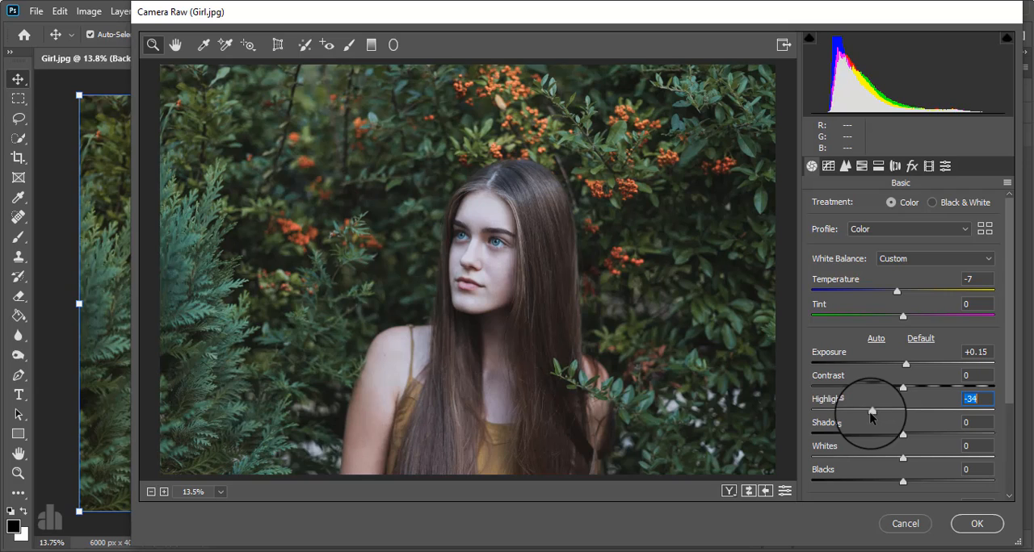
Set Highlights to -24, Shadows to -53, Blacks to +32, Vibrance to -17 and Saturation to -3 in the Basic adjustments
left_click_drag(872, 418, 879, 411)
scroll(883, 466, "down", 3)
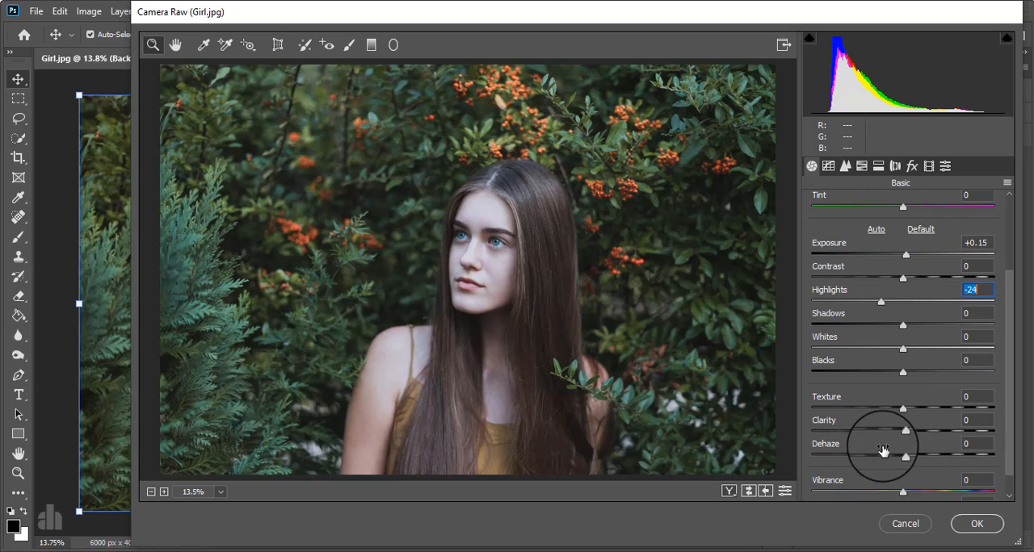
left_click_drag(902, 324, 859, 327)
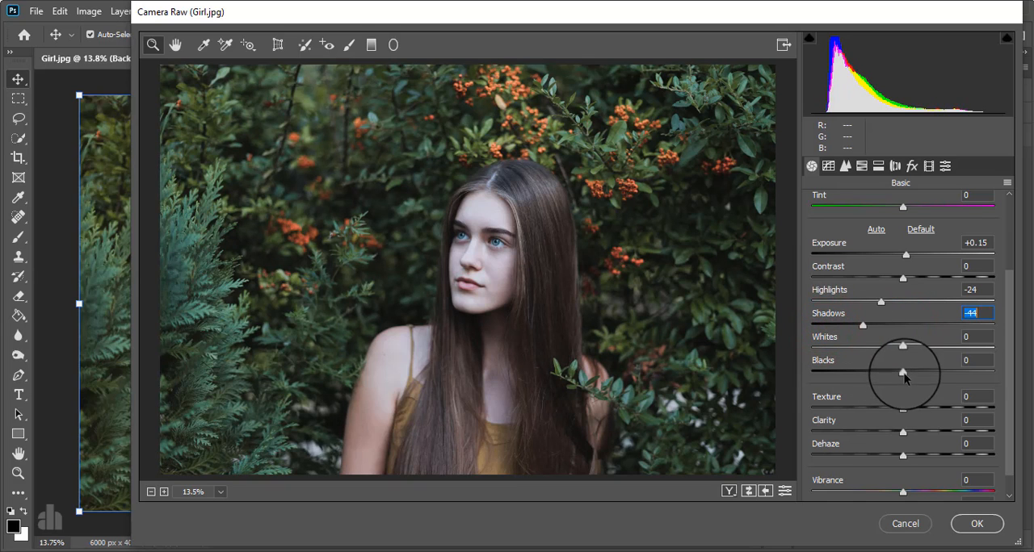
left_click_drag(903, 372, 934, 373)
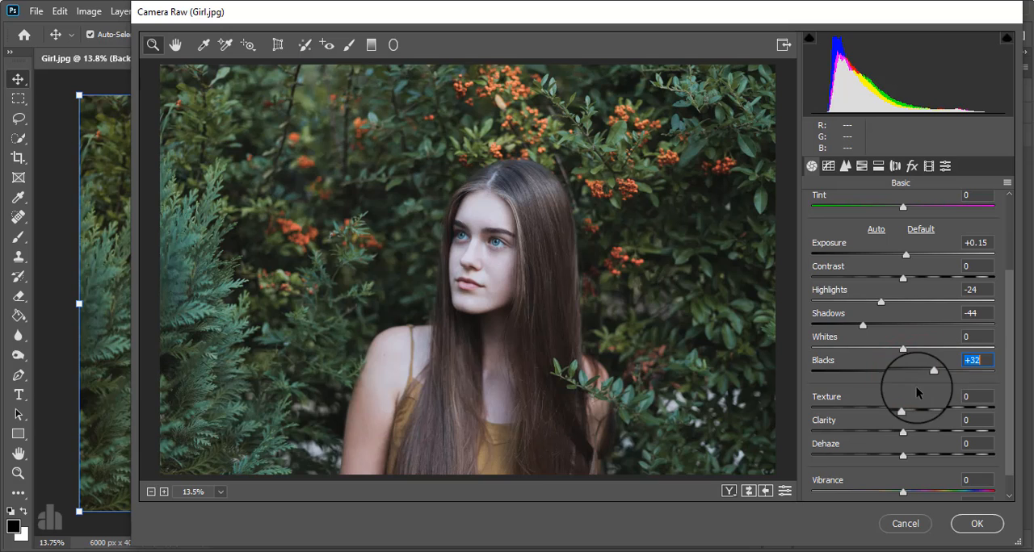
left_click_drag(863, 325, 854, 326)
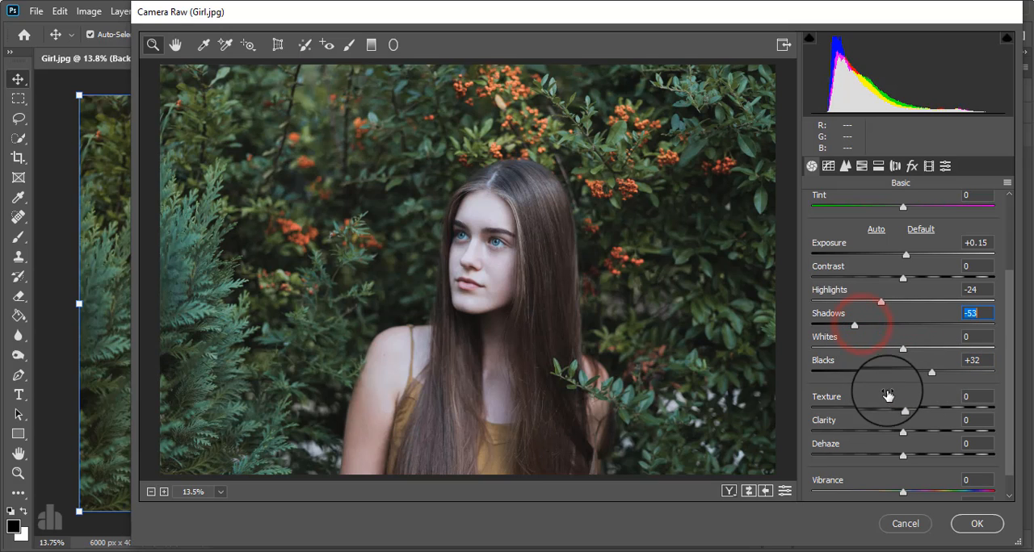
scroll(898, 408, "down", 1)
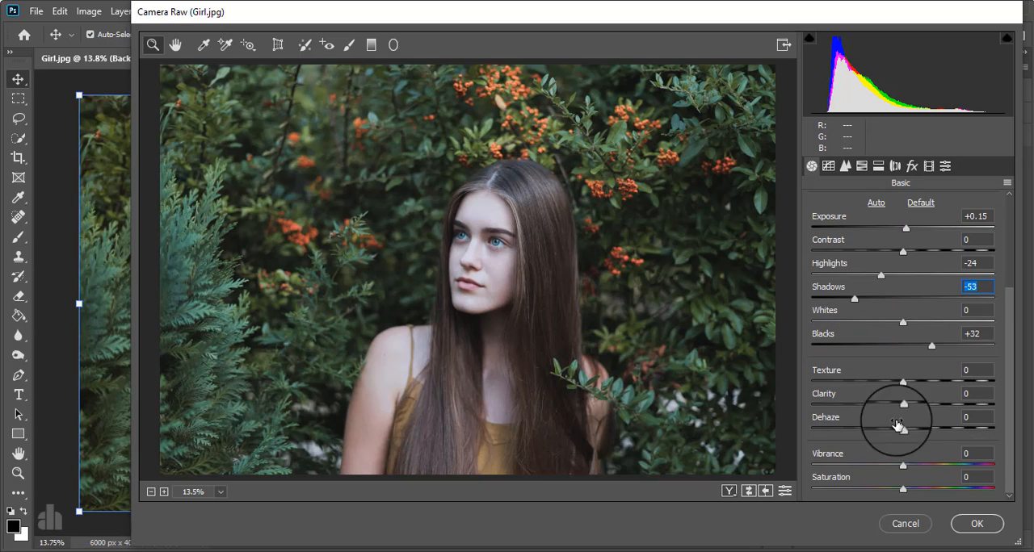
left_click_drag(903, 466, 902, 495)
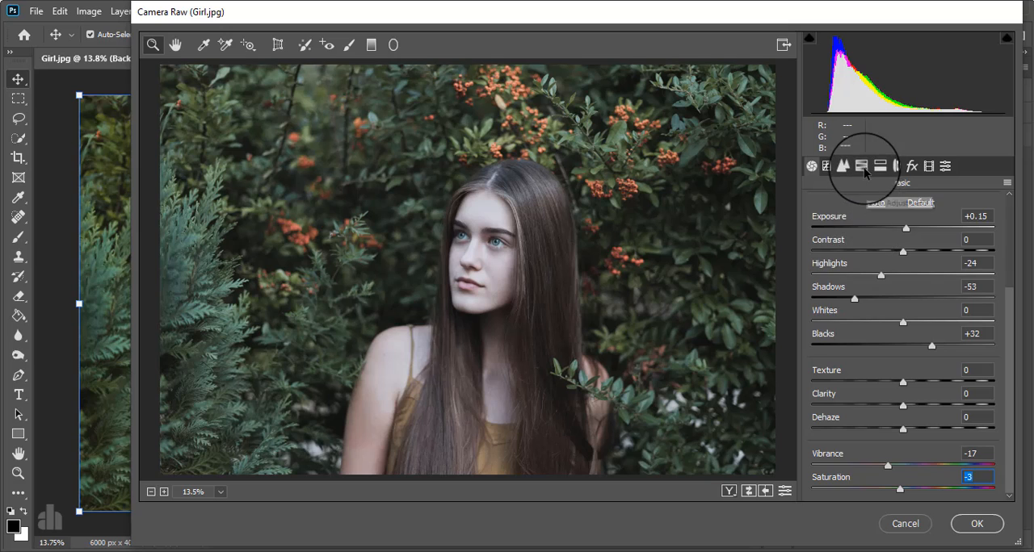
Reduce the saturation of the foliage colours in the HSL adjustments
left_click(861, 166)
left_click(875, 208)
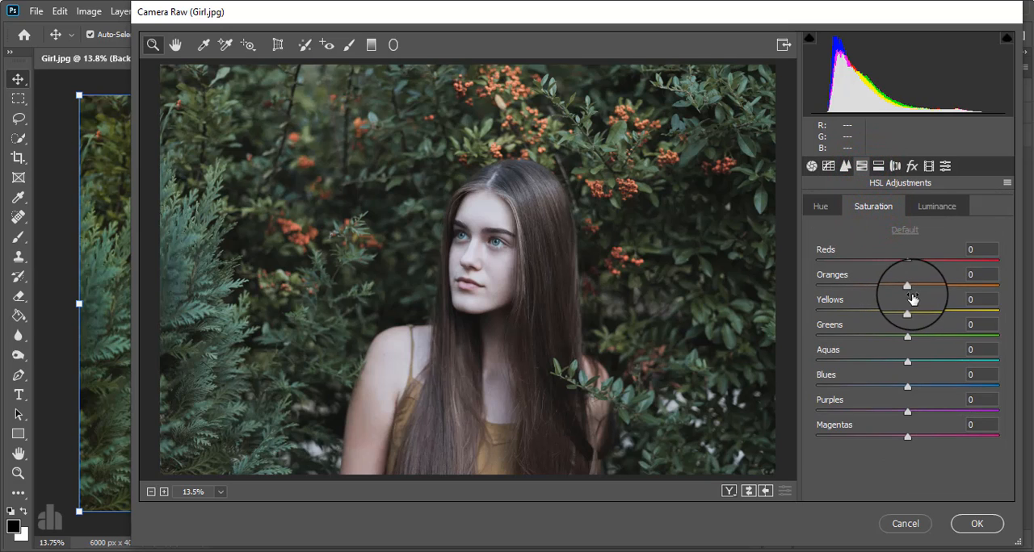
left_click_drag(907, 286, 878, 352)
In the HSL adjustments, set luminance to -42 for Yellows and -31 for Greens, and hue to -19 for Yellows and -27 for Greens
left_click(929, 209)
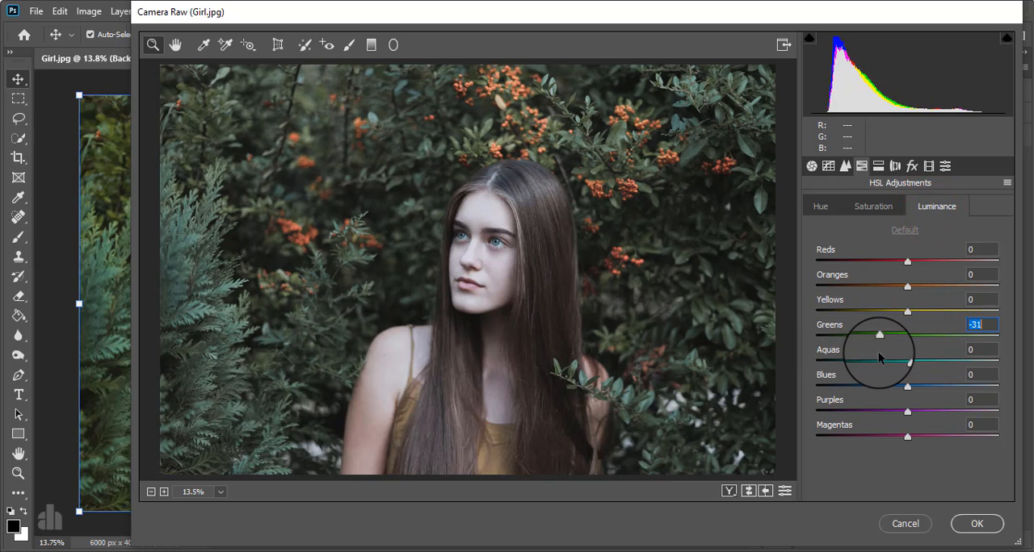
left_click_drag(907, 311, 883, 339)
left_click(818, 208)
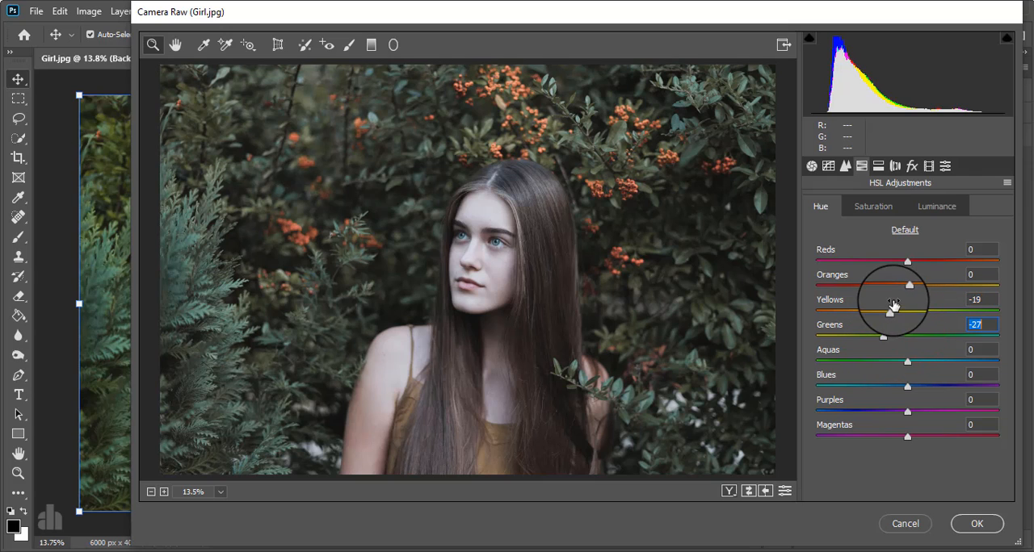
Set the luminance of the Reds to -13 in the HSL adjustments
left_click(865, 207)
mouse_move(907, 261)
left_mouse_down()
mouse_move(943, 263)
mouse_move(894, 264)
left_mouse_up()
left_click(925, 207)
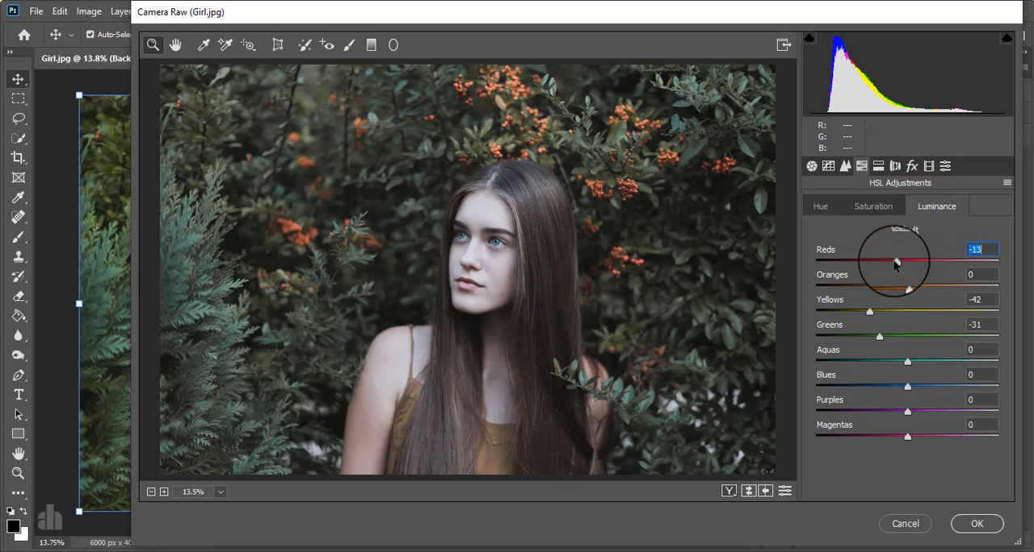
Darken the whole photo by setting Exposure to -0.50 in the Basic adjustments
left_click(828, 166)
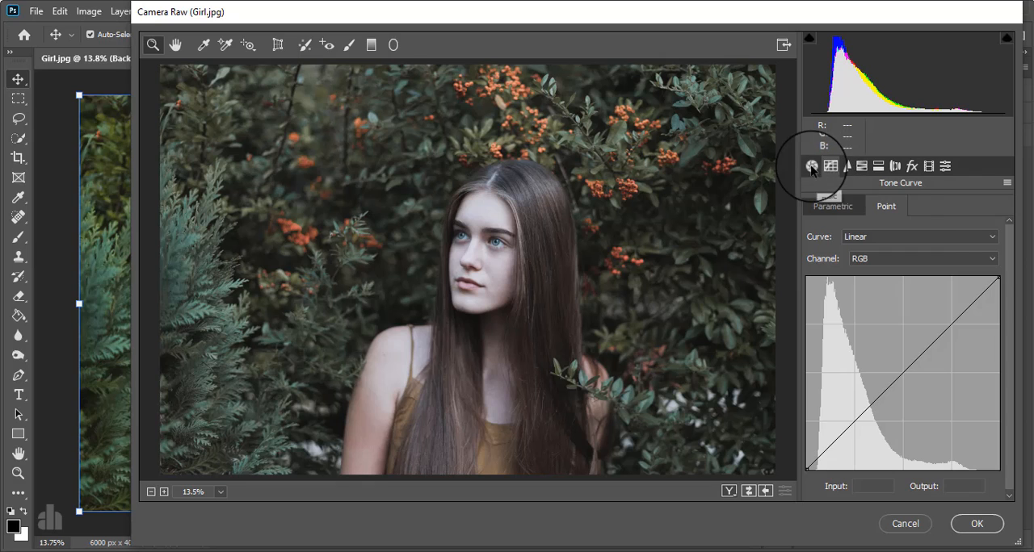
left_click(809, 167)
scroll(905, 315, "up", 3)
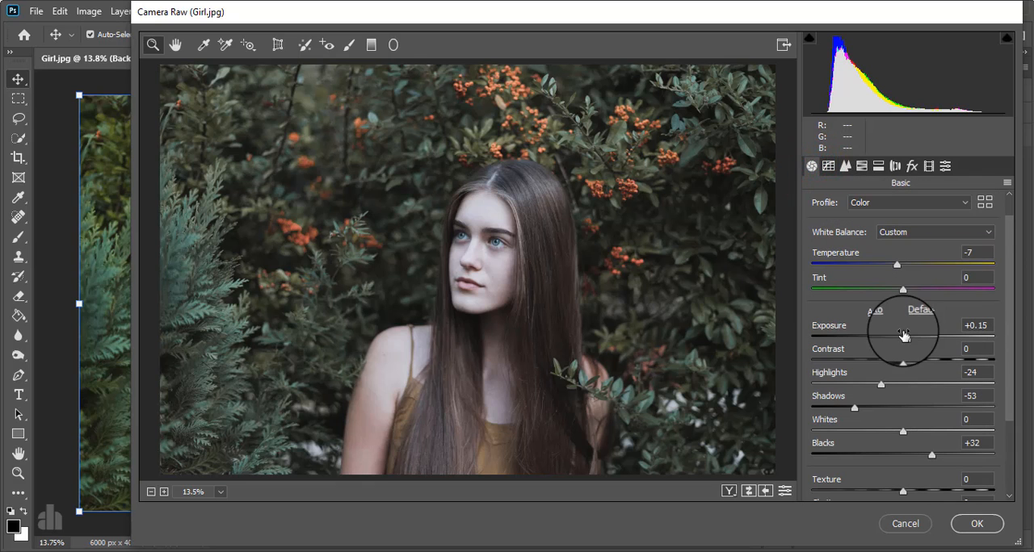
left_click_drag(905, 339, 893, 340)
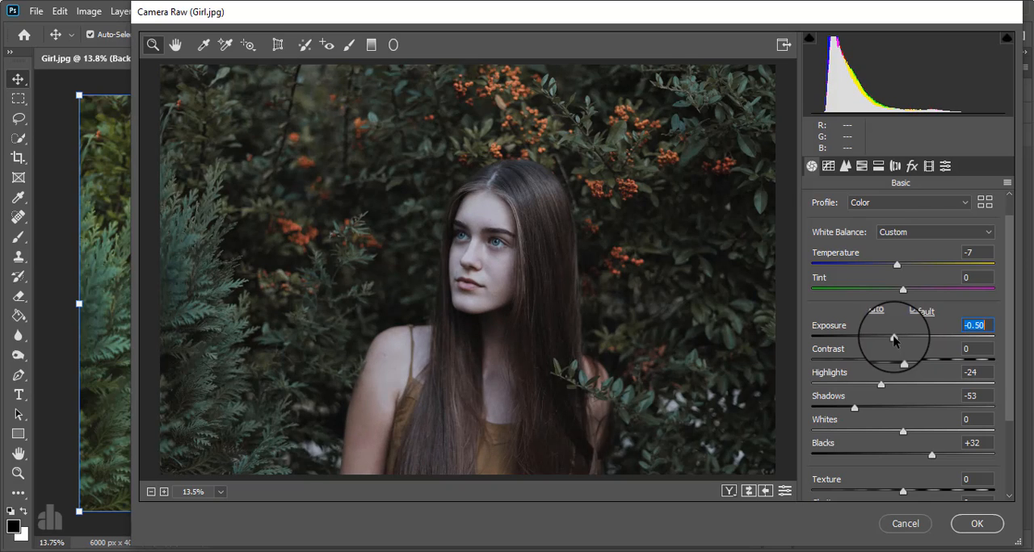
Shape the RGB point curve with a lower-quarter anchor, a midtone point at input 128, output 143, and a highlight point at input 212, output 221
left_click(828, 165)
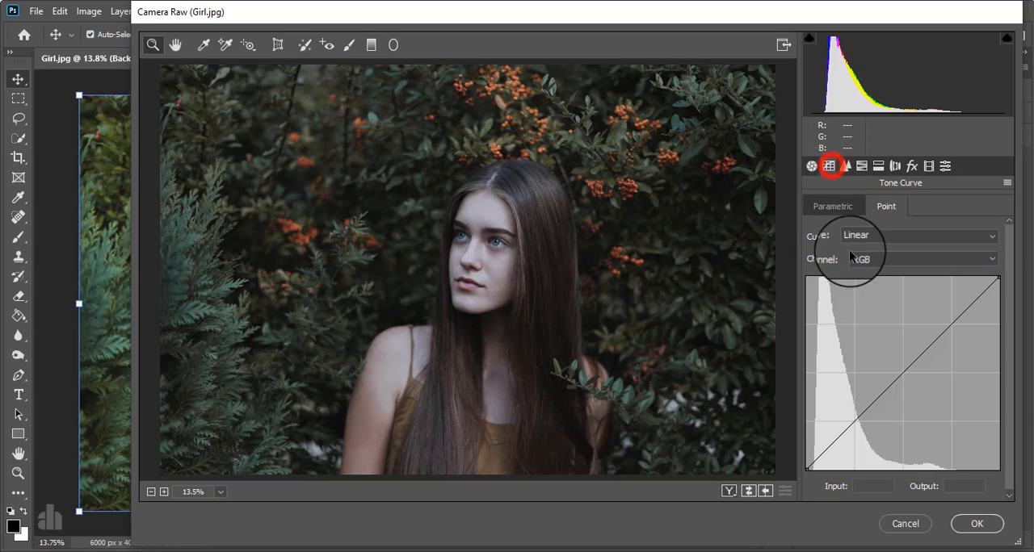
left_click(855, 422)
left_click(902, 372)
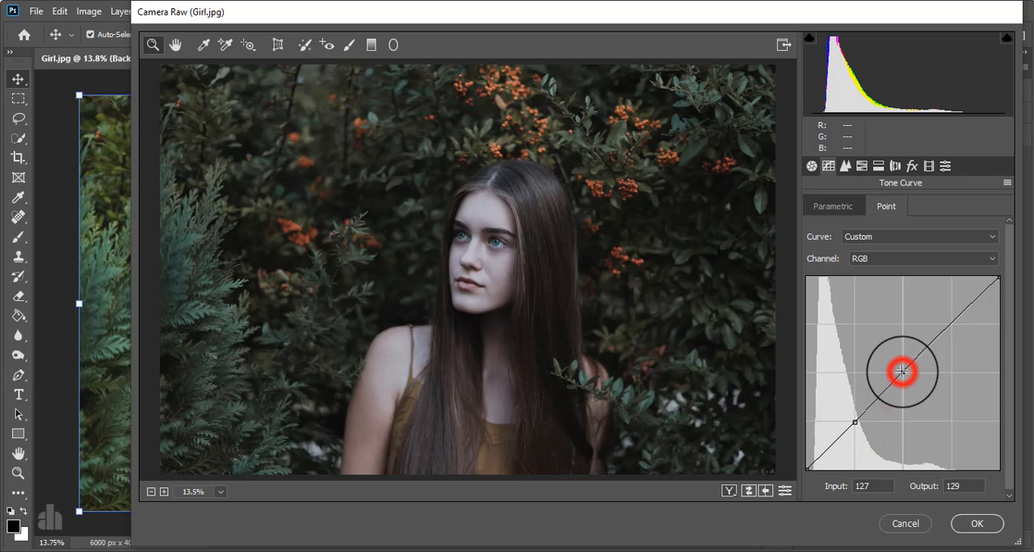
left_click_drag(902, 372, 935, 323)
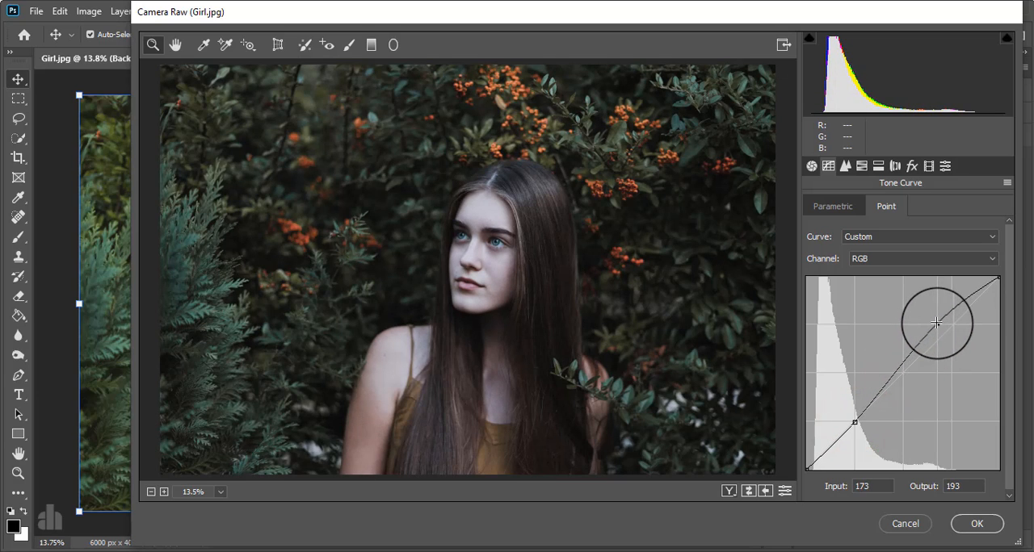
left_click(905, 367)
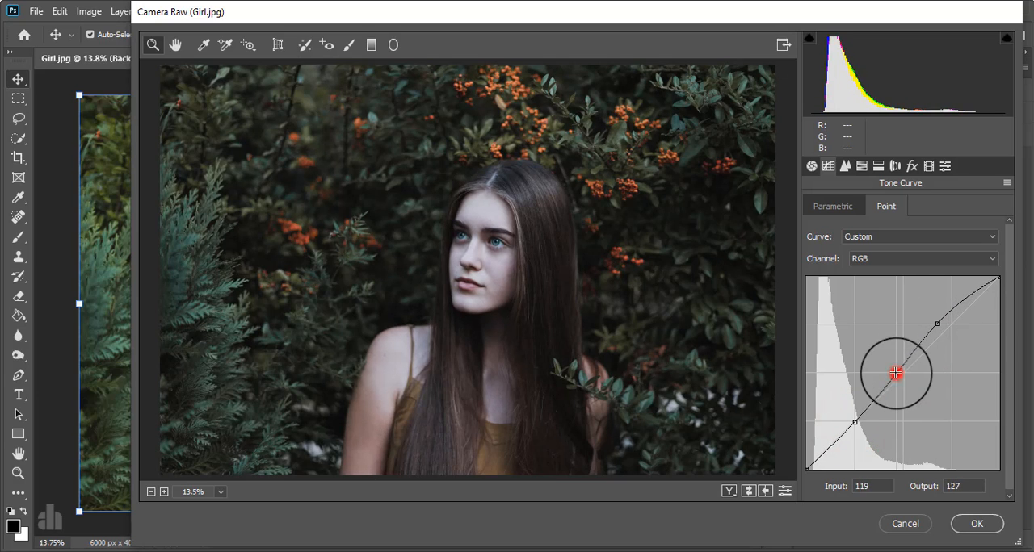
left_click_drag(904, 367, 902, 361)
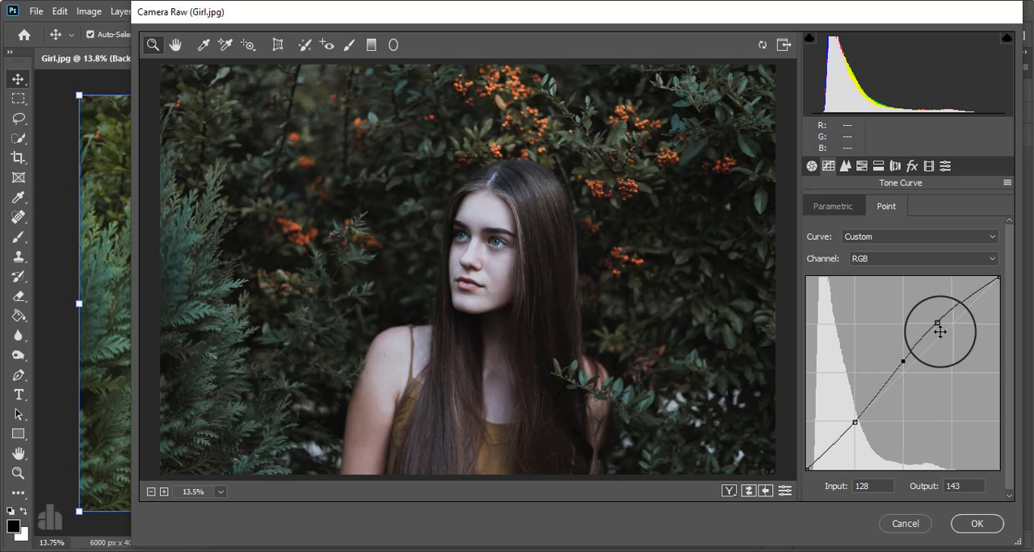
left_click_drag(940, 324, 967, 302)
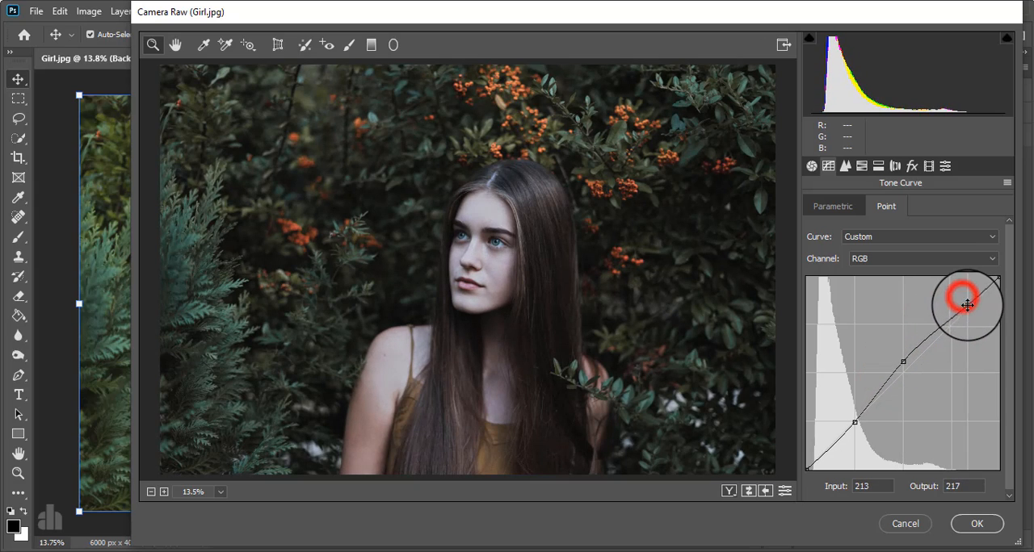
Undo the stray curve point, move the midtone point to input 135, output 143, and lift the curve's black point to output 11
left_click(909, 364)
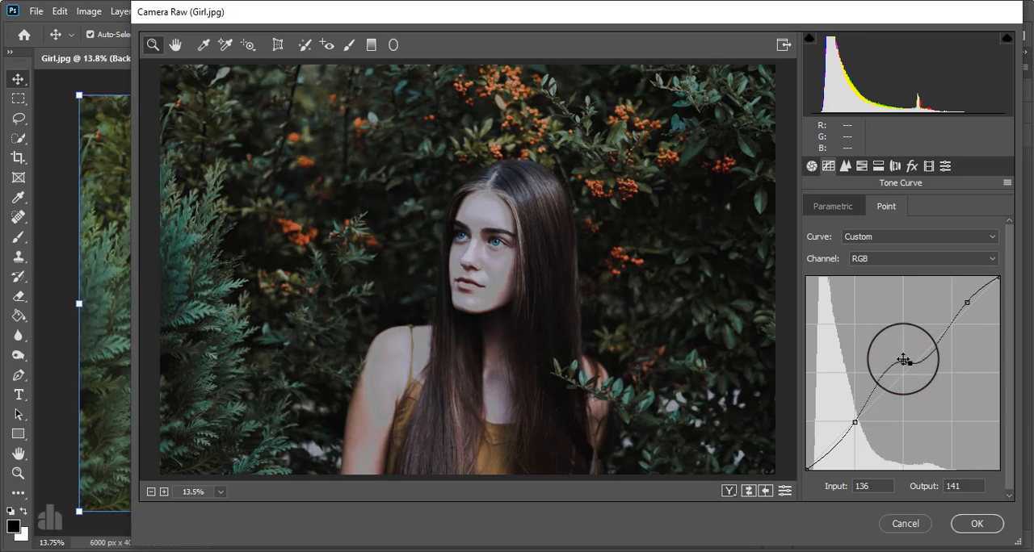
key("ctrl+z")
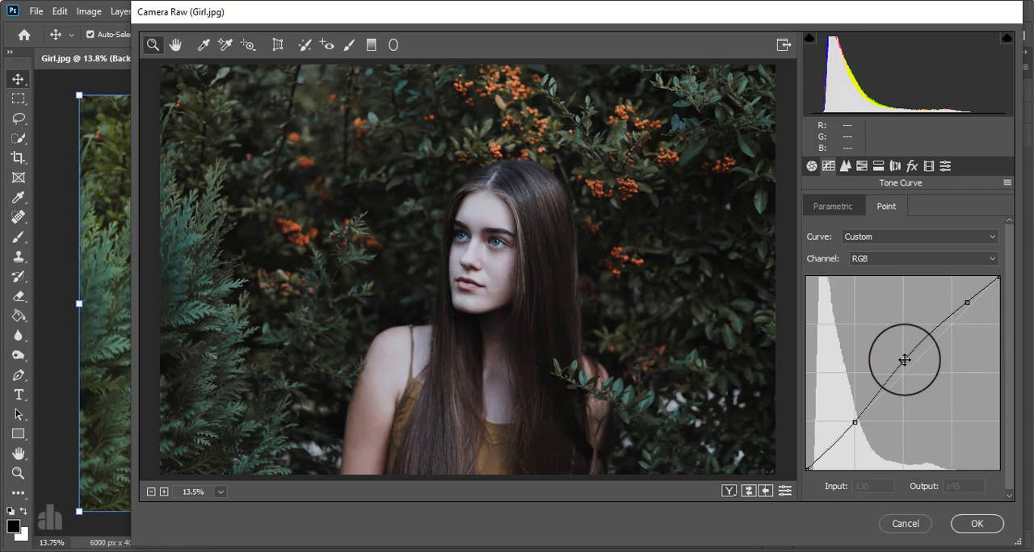
left_click_drag(903, 361, 909, 363)
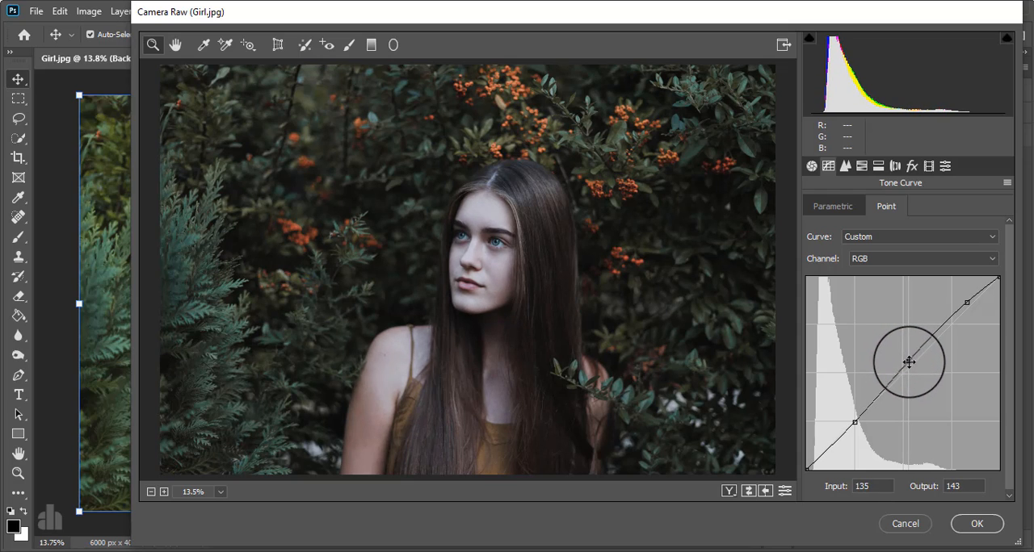
left_click_drag(807, 468, 774, 460)
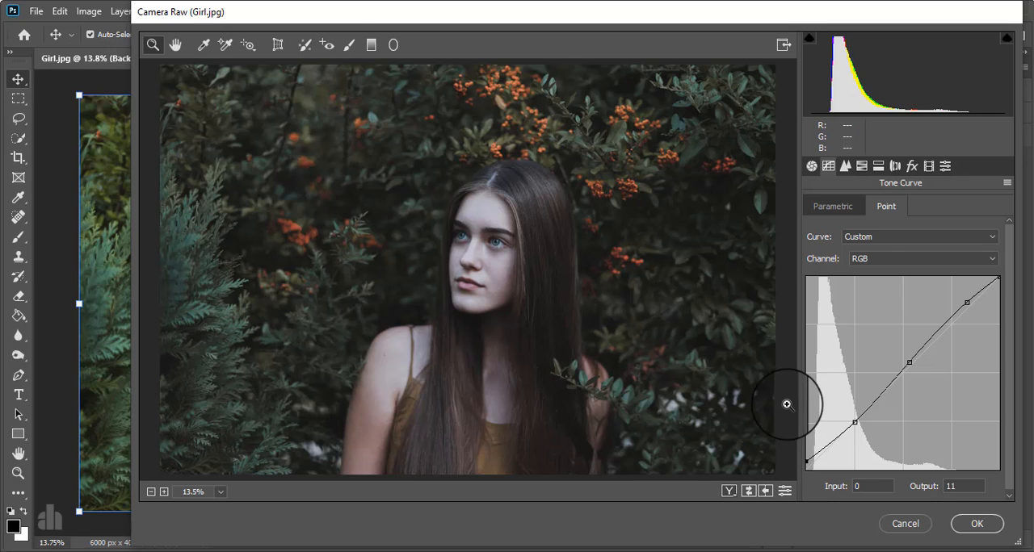
Tint the highlights with split toning, using hue 36 and saturation 15
left_click(879, 166)
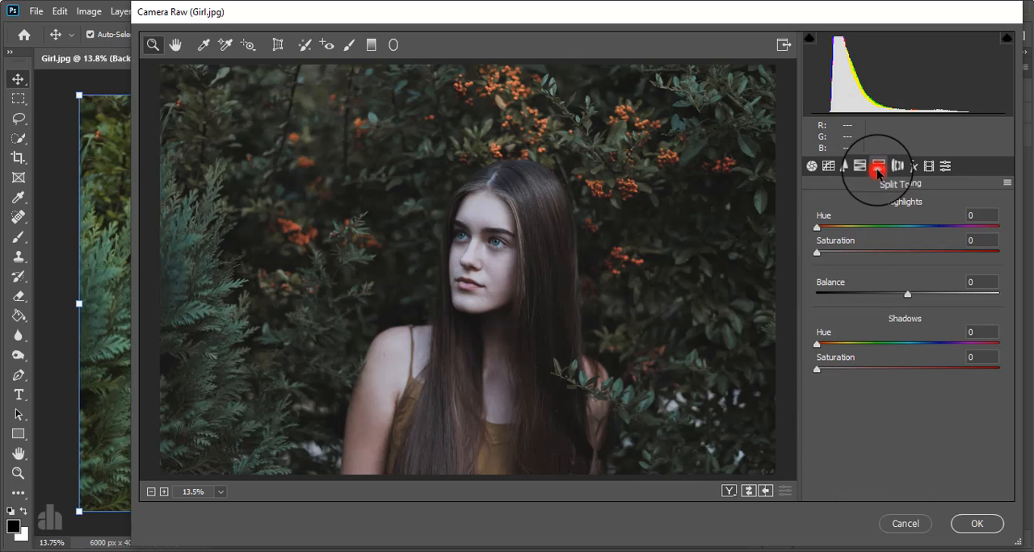
left_click(817, 252)
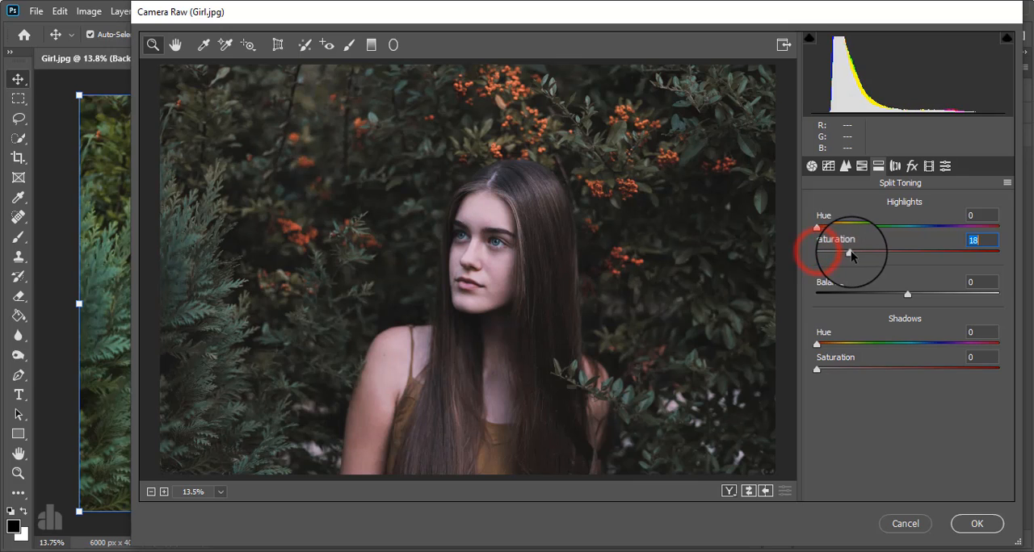
left_click_drag(817, 227, 843, 258)
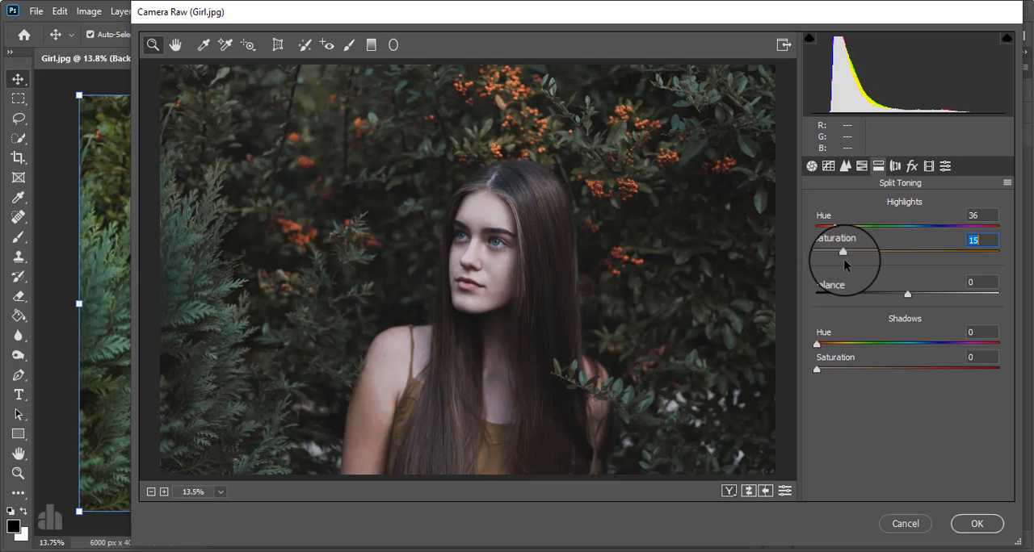
Tint the shadows teal with split toning, using hue 194 and saturation 22
left_click(816, 370)
left_click_drag(816, 370, 955, 370)
left_click_drag(817, 345, 915, 337)
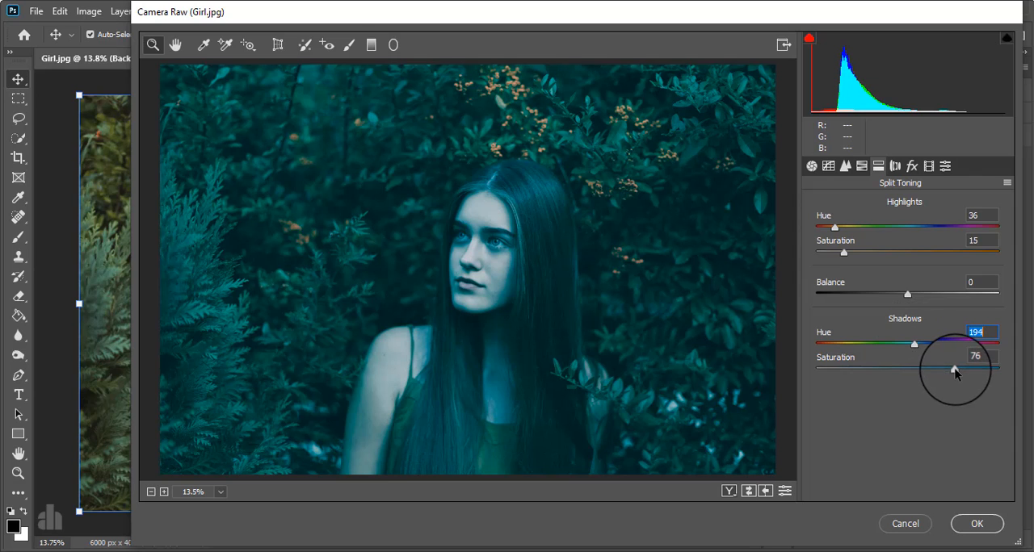
left_click_drag(955, 370, 857, 369)
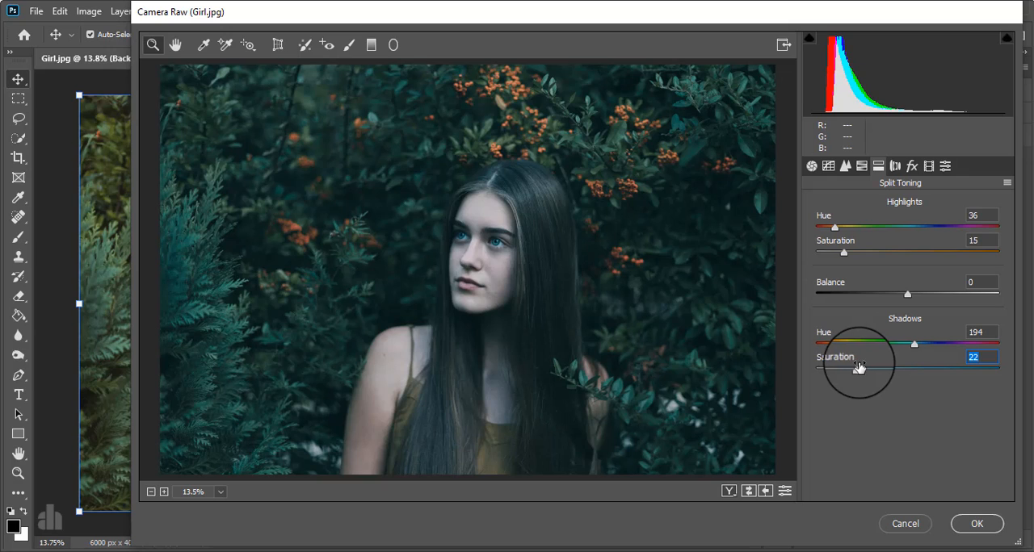
In the camera calibration, set the primary hues to +48 for Red, +20 for Green and -38 for Blue
left_click(928, 166)
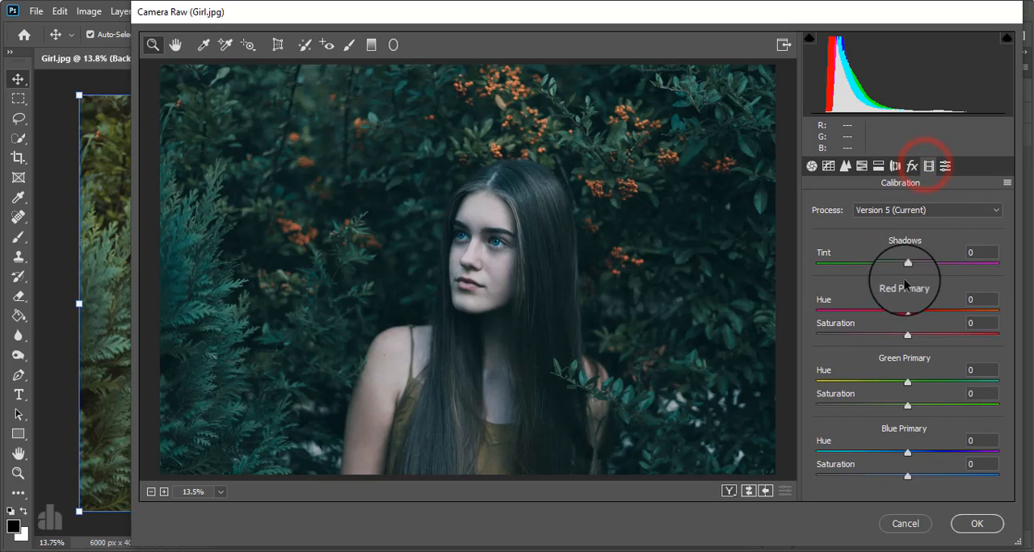
left_click_drag(906, 310, 952, 311)
mouse_move(910, 384)
left_mouse_down()
mouse_move(861, 385)
mouse_move(926, 381)
mouse_move(858, 385)
mouse_move(953, 381)
mouse_move(822, 394)
mouse_move(961, 380)
mouse_move(918, 383)
left_mouse_up()
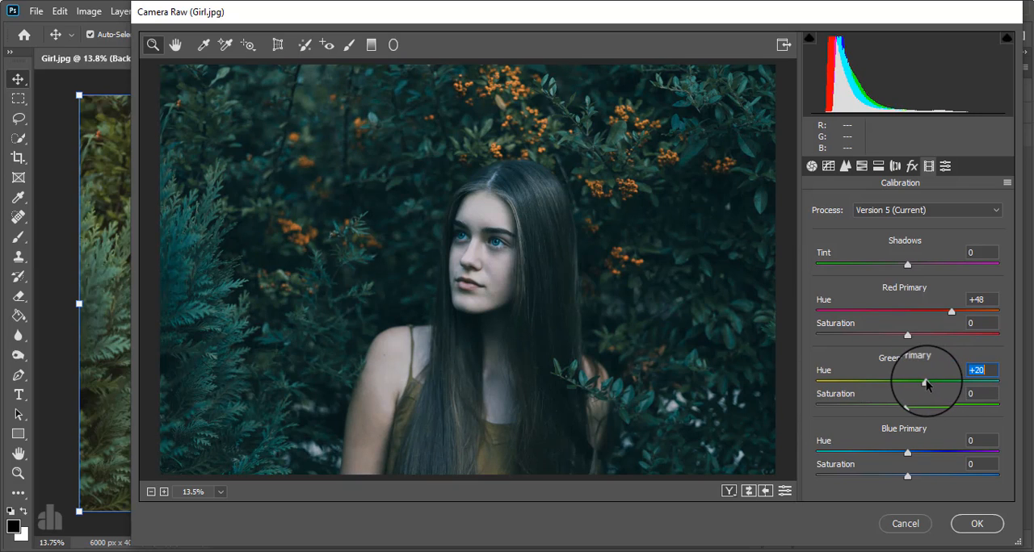
left_click_drag(908, 452, 876, 460)
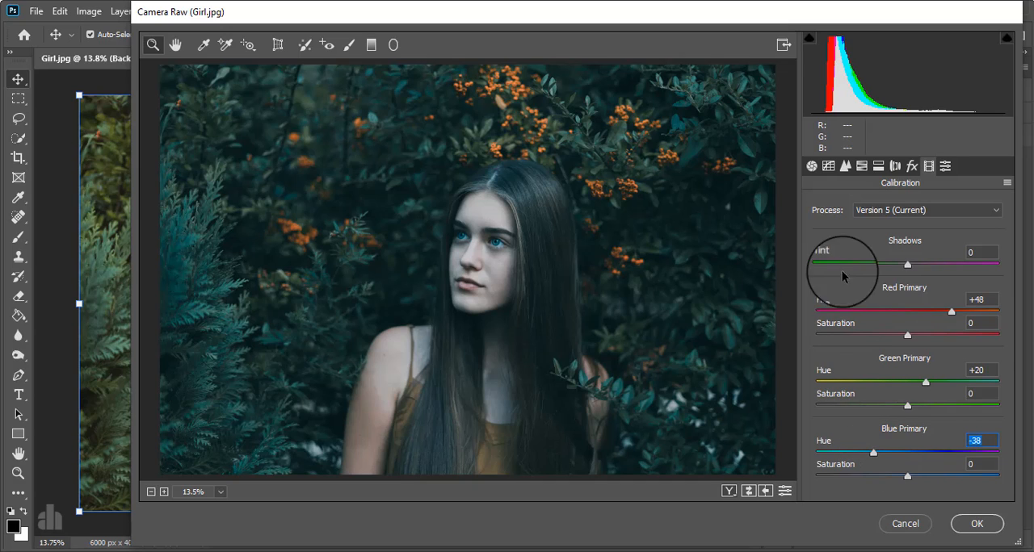
Lift the black point of the RGB tone curve to output 20 and apply the Camera Raw filter
left_click(828, 167)
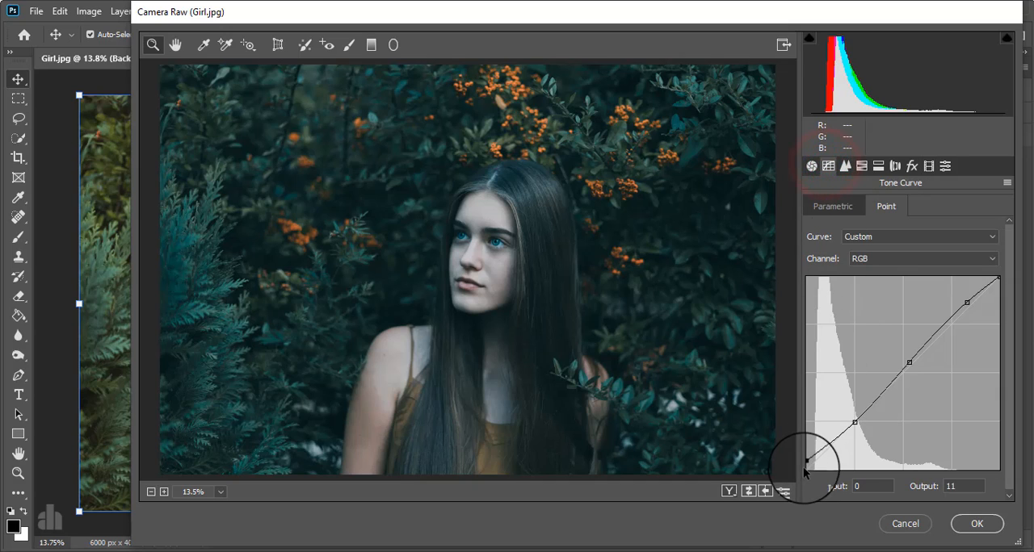
left_click_drag(807, 461, 794, 454)
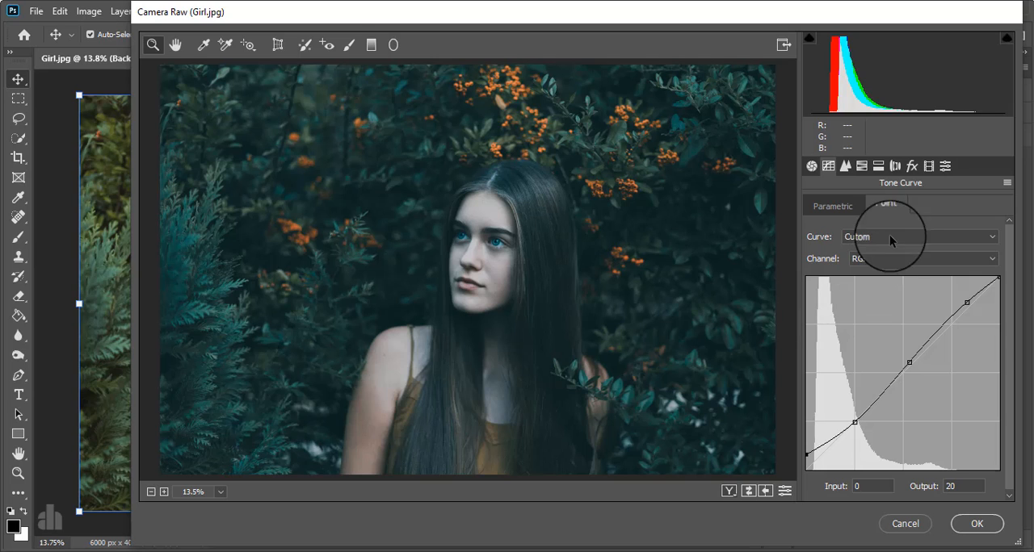
left_click(977, 524)
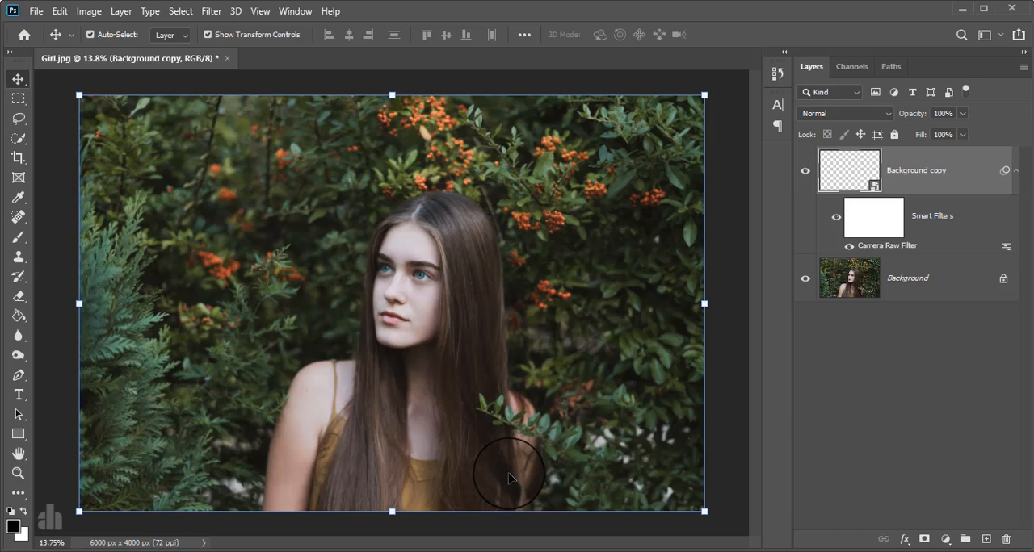
Hide the filtered Background copy layer to compare the grade with the original photo
left_click(804, 172)
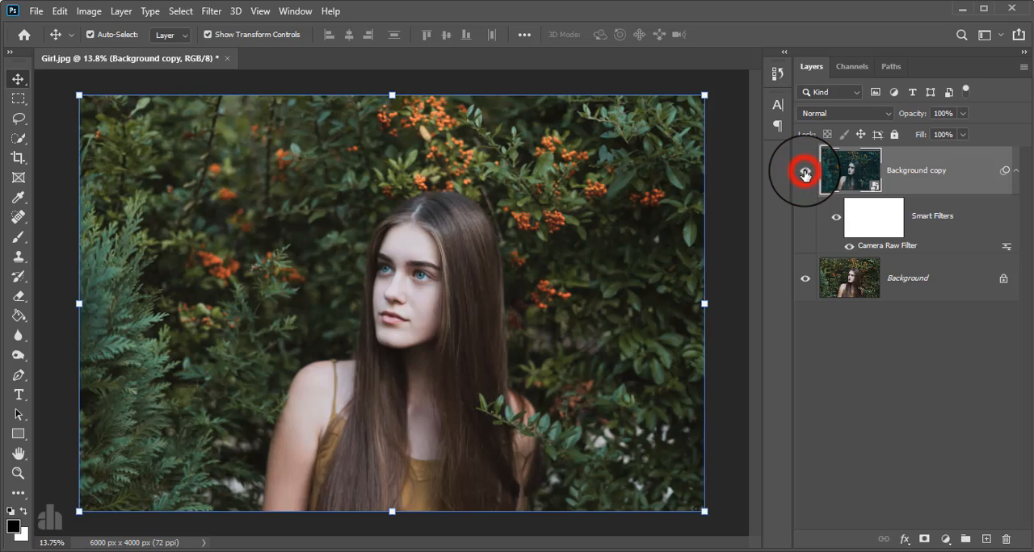
Show the Background copy layer again and add a Color Lookup adjustment above it using the Soft_Warming.look 3D LUT
left_click(804, 172)
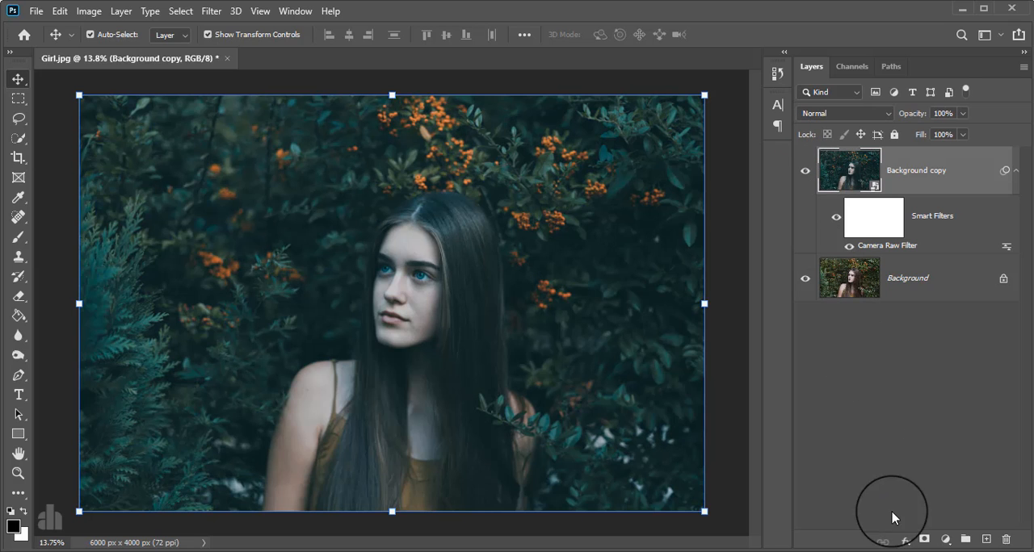
left_click(942, 539)
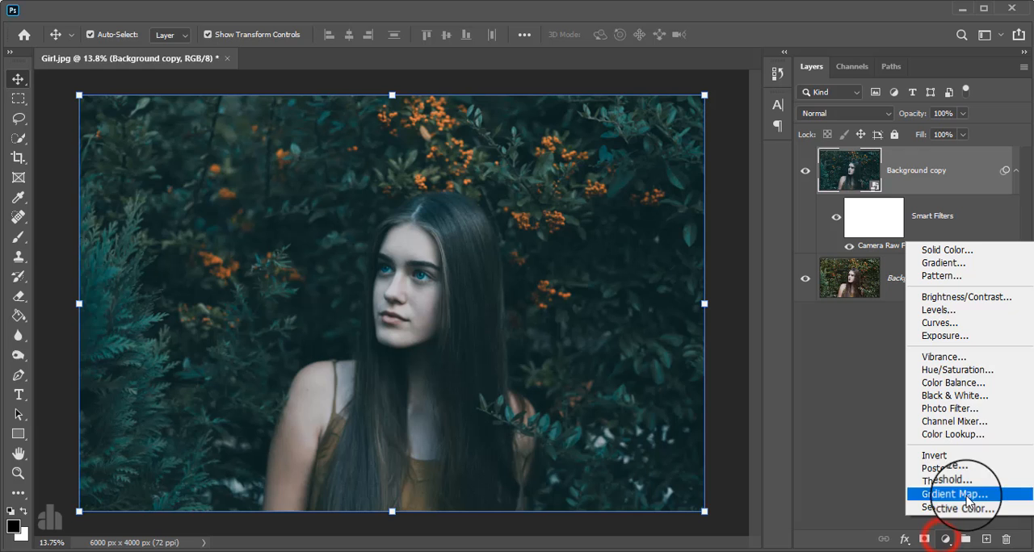
left_click(963, 438)
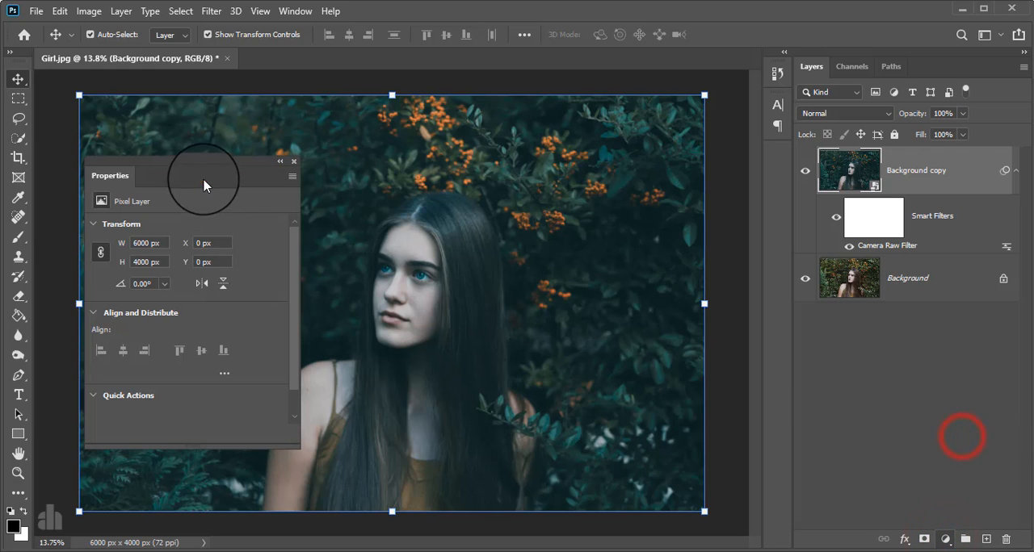
left_click_drag(203, 179, 733, 184)
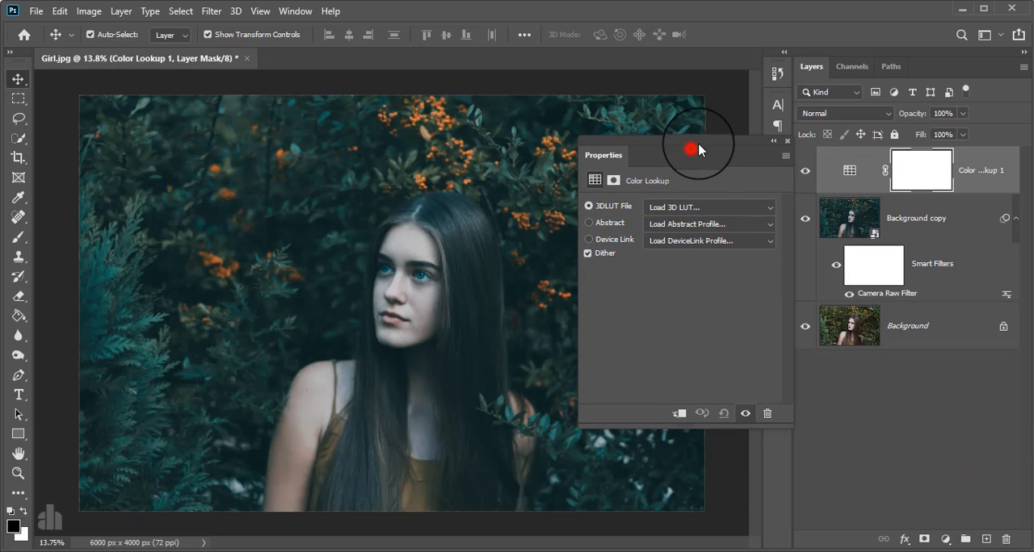
left_click(683, 216)
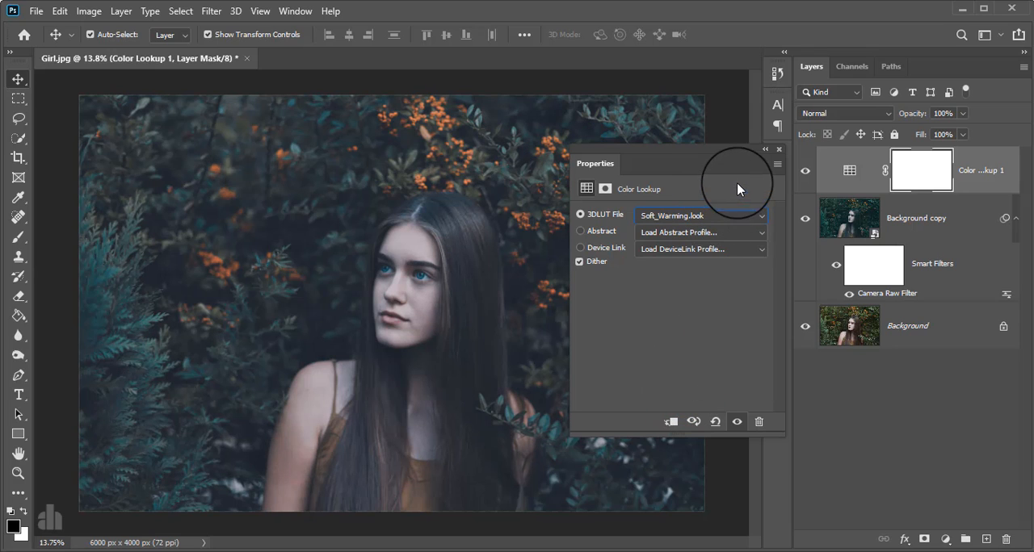
left_click(778, 150)
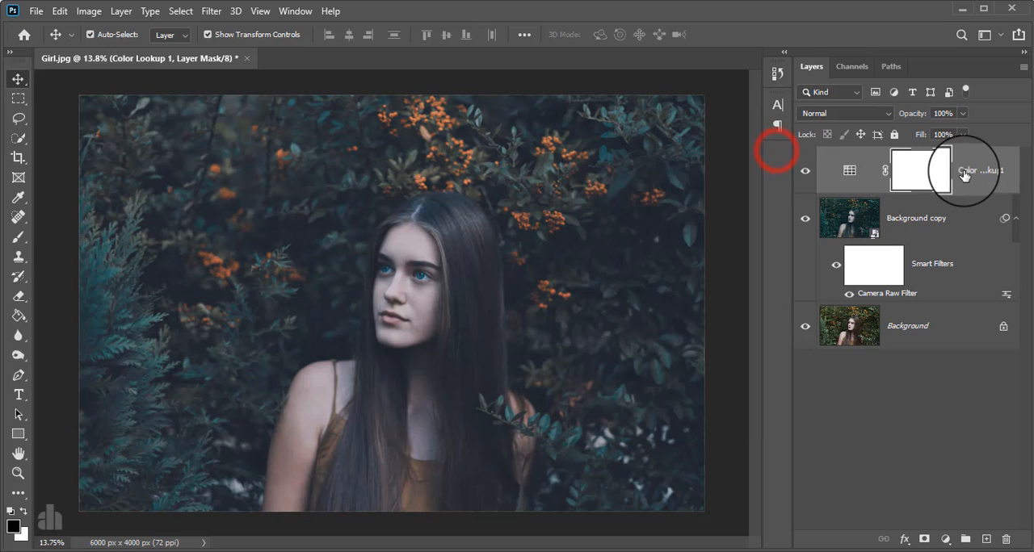
Lower the Color Lookup layer's opacity to 10% and toggle its visibility to compare the effect
left_click(964, 170)
left_click(962, 113)
left_click_drag(963, 132, 902, 136)
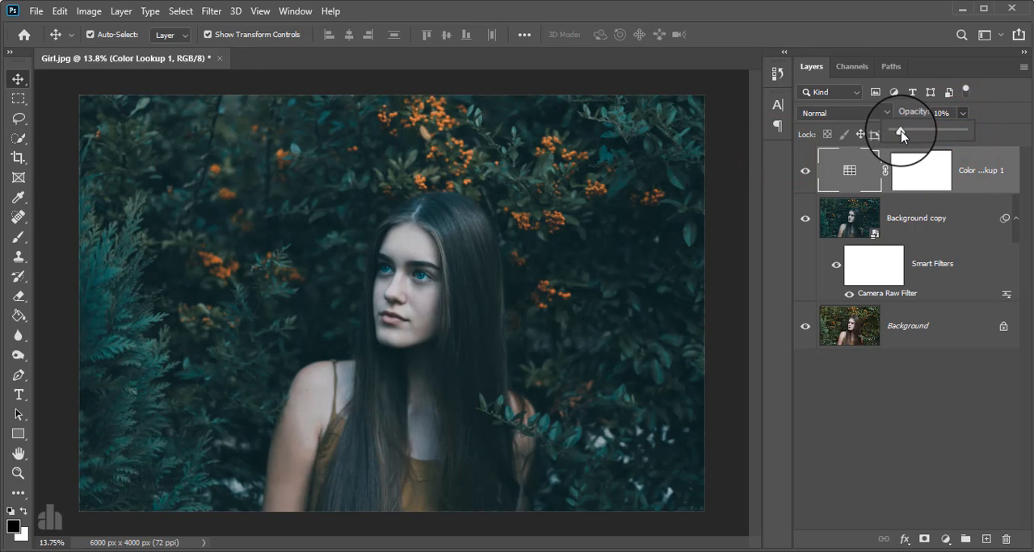
left_click(804, 171)
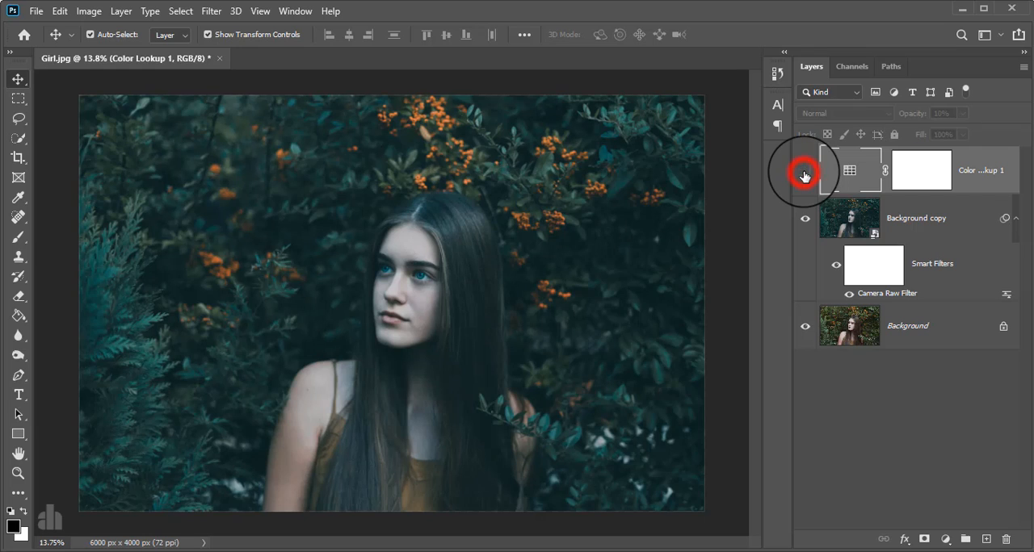
left_click(975, 172)
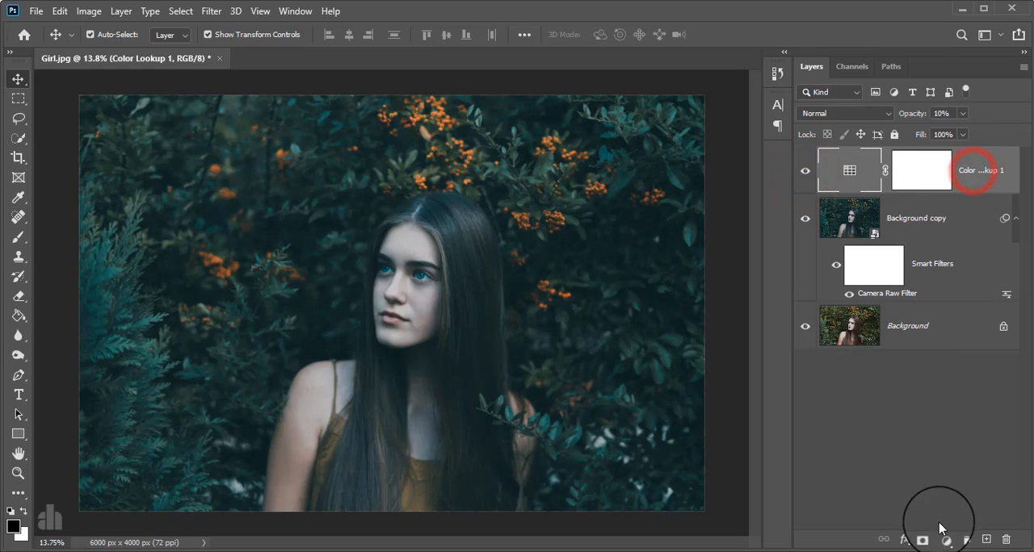
Add a Levels adjustment with input black 5 and input white 234, and toggle the layer's visibility to compare
left_click(943, 538)
left_click(937, 331)
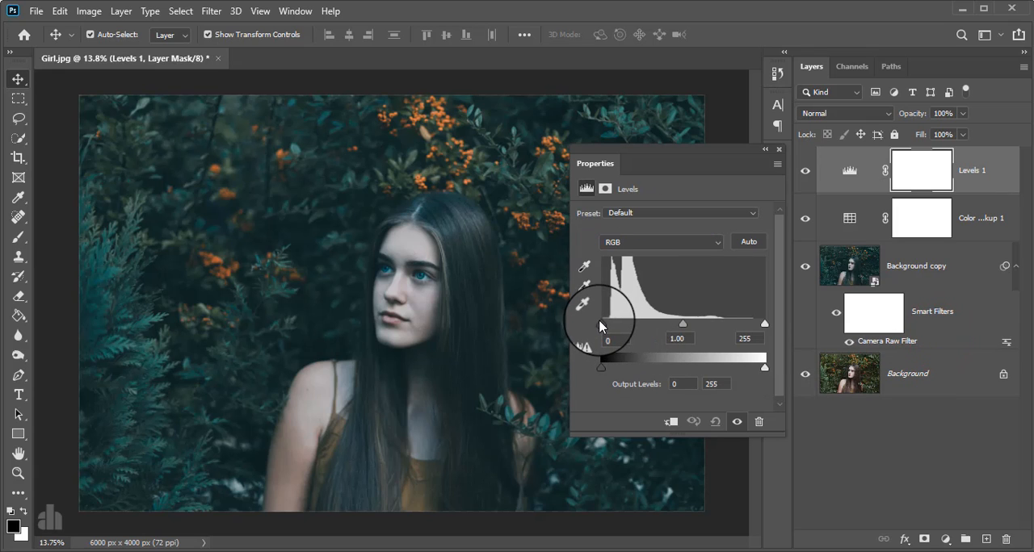
left_click_drag(603, 320, 605, 322)
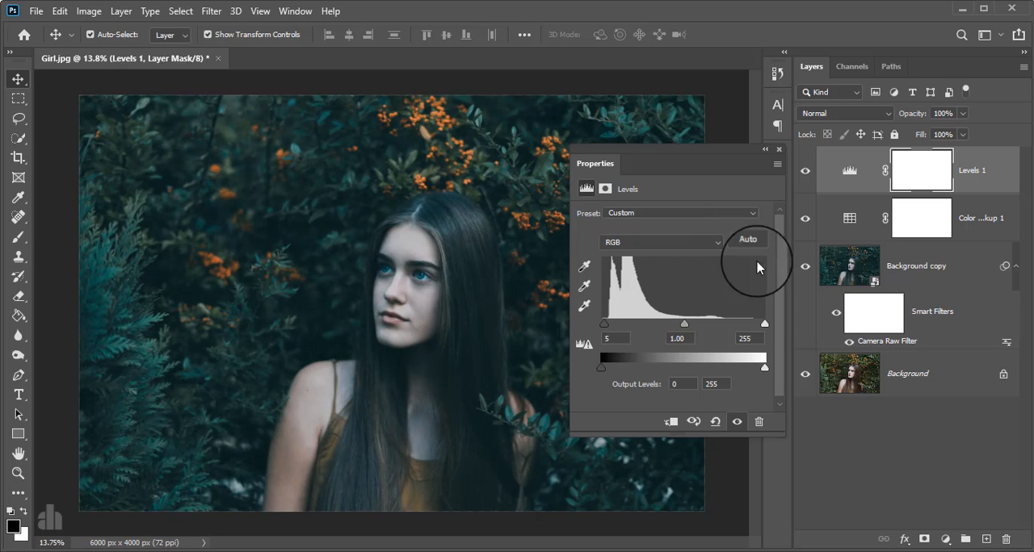
left_click_drag(764, 326, 749, 327)
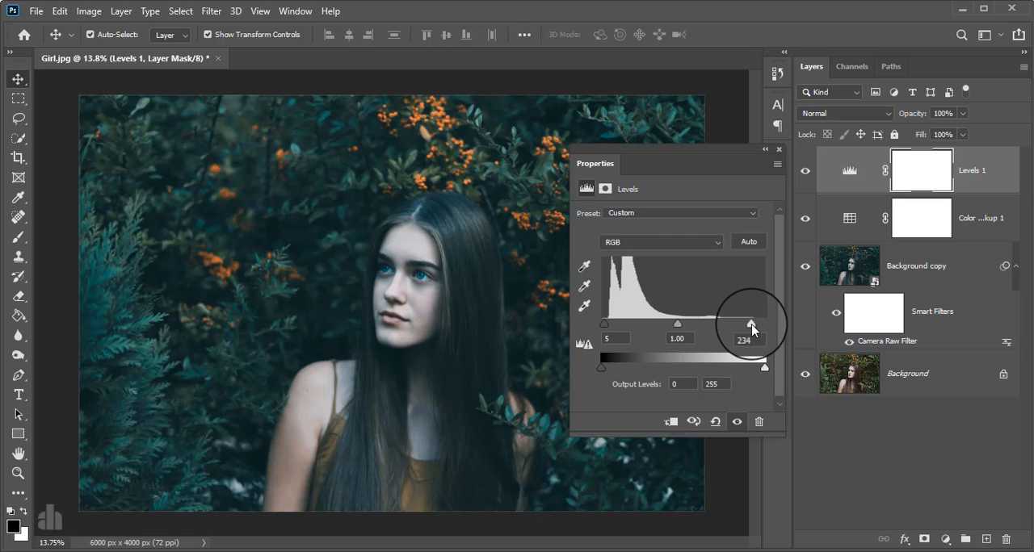
left_click(778, 151)
left_click(802, 172)
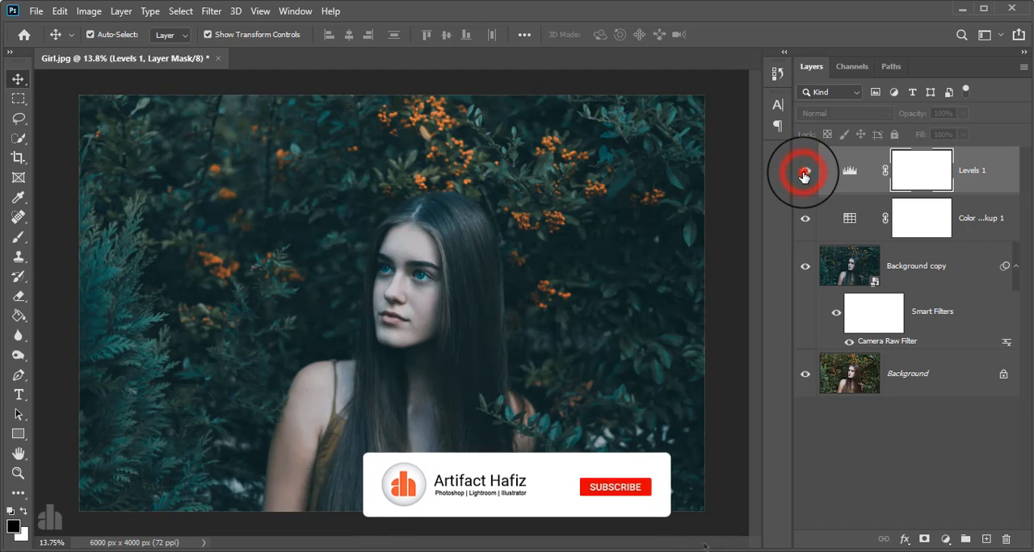
left_click(802, 172)
left_click(976, 179)
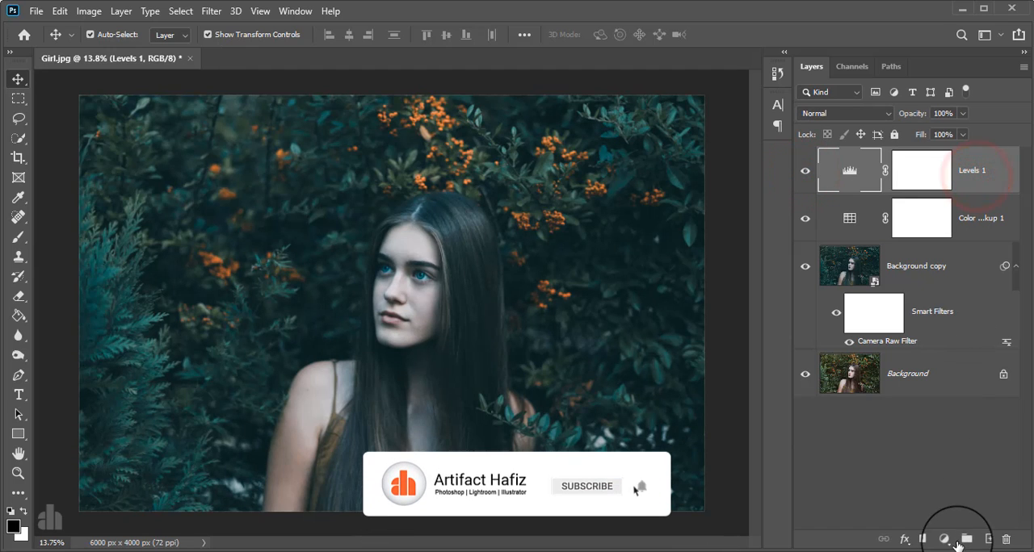
Add a Color Balance adjustment with midtones at Cyan/Red +8, Magenta/Green -6 and Yellow/Blue +3
left_click(944, 538)
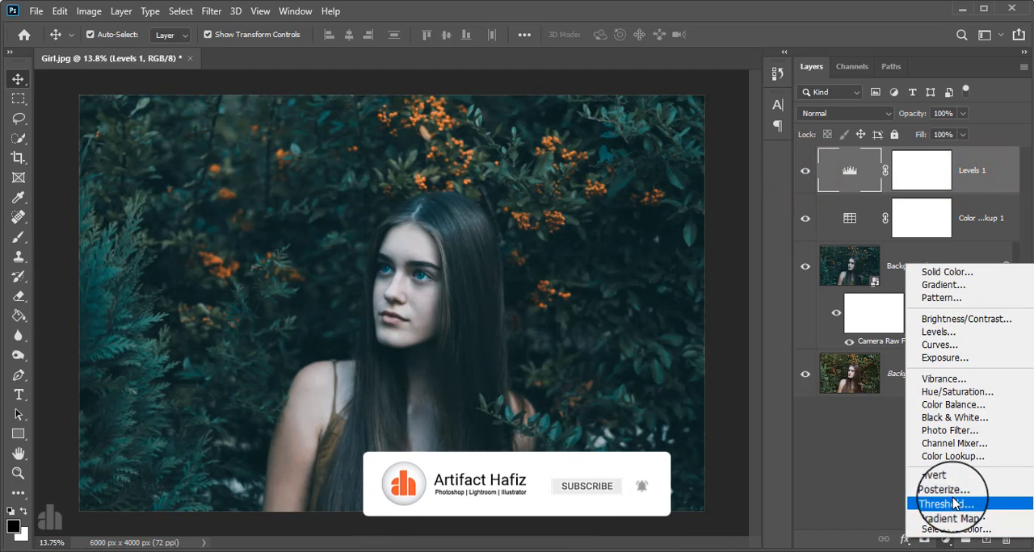
left_click(957, 406)
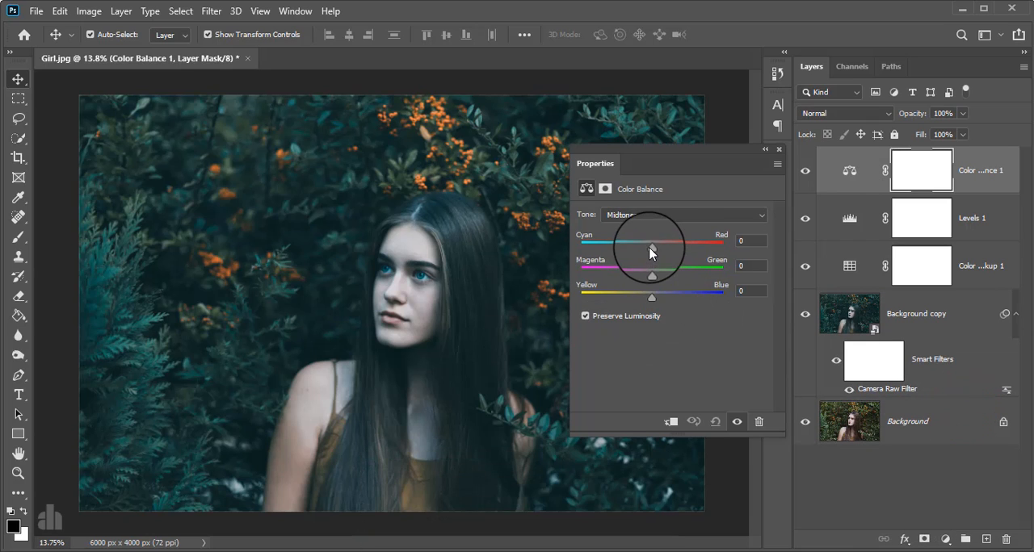
left_click_drag(649, 247, 645, 249)
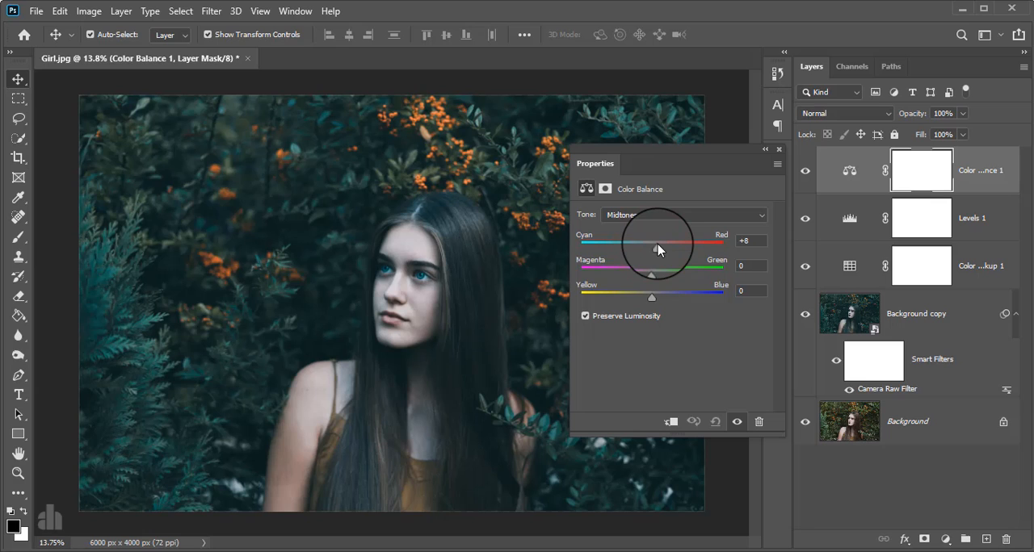
mouse_move(652, 298)
left_mouse_down()
mouse_move(660, 300)
mouse_move(648, 301)
left_mouse_up()
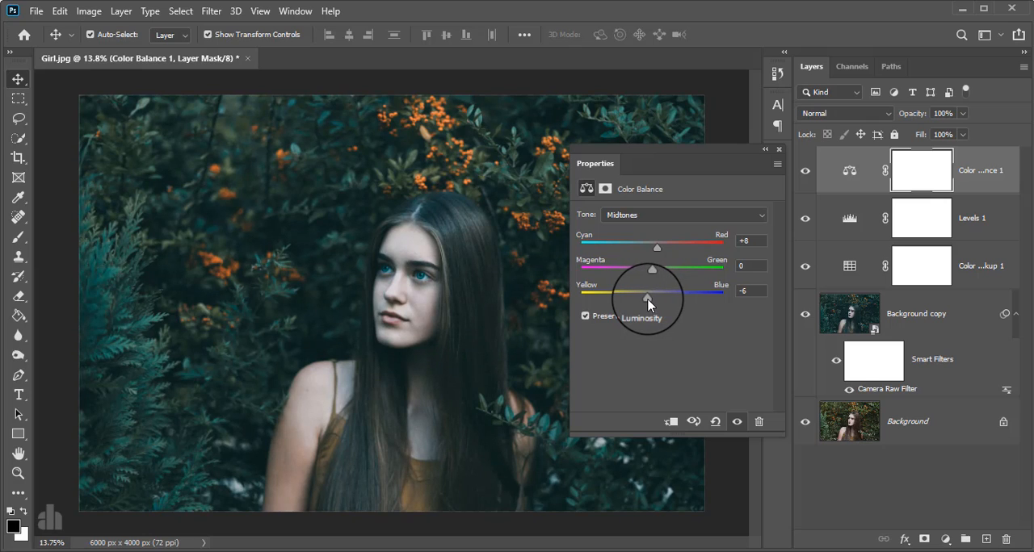
left_click(645, 299)
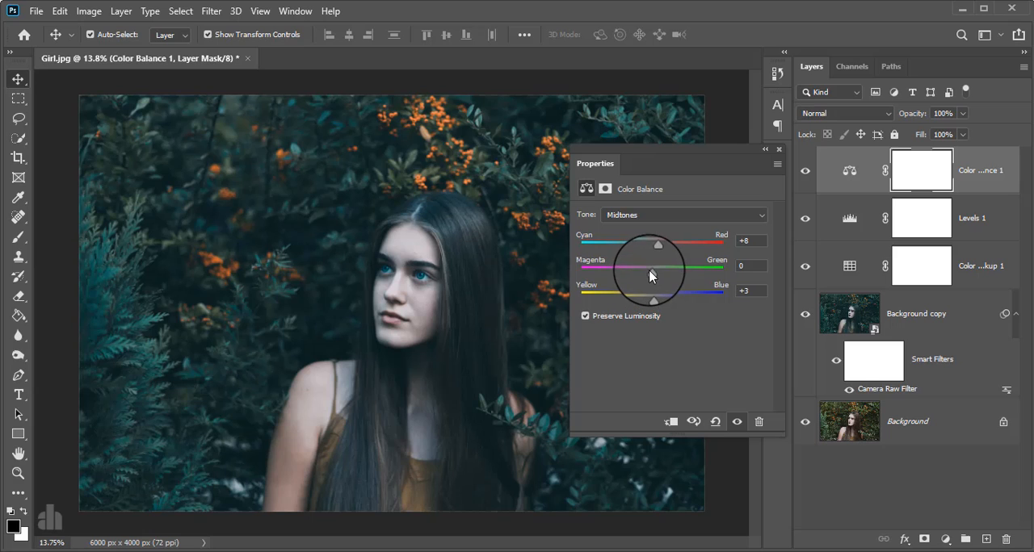
mouse_move(652, 271)
left_mouse_down()
mouse_move(644, 277)
mouse_move(657, 283)
mouse_move(648, 283)
left_mouse_up()
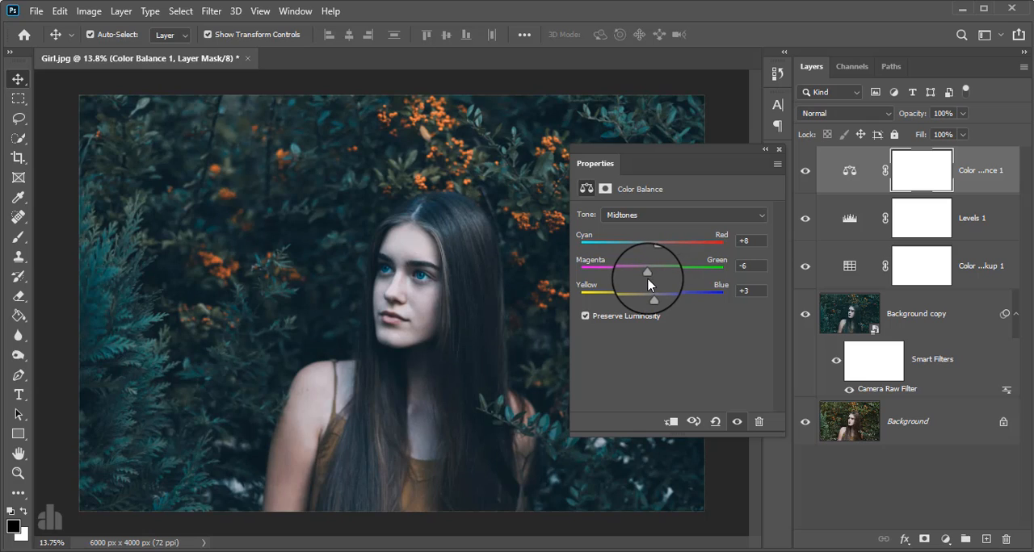
Set the Color Balance shadows to Cyan/Red -19, Magenta/Green +3 and Yellow/Blue +3, and compare with the layer hidden
left_click(663, 215)
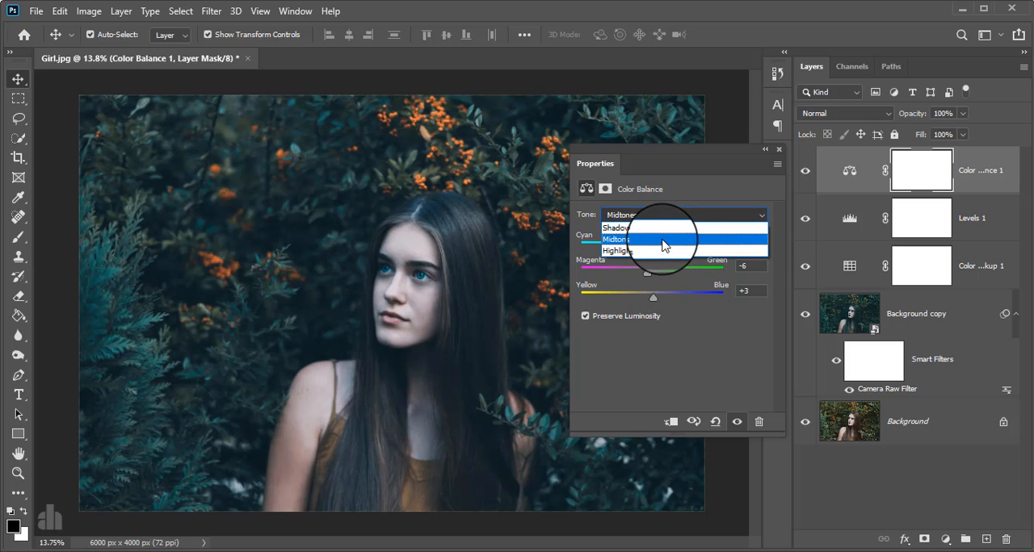
left_click(661, 230)
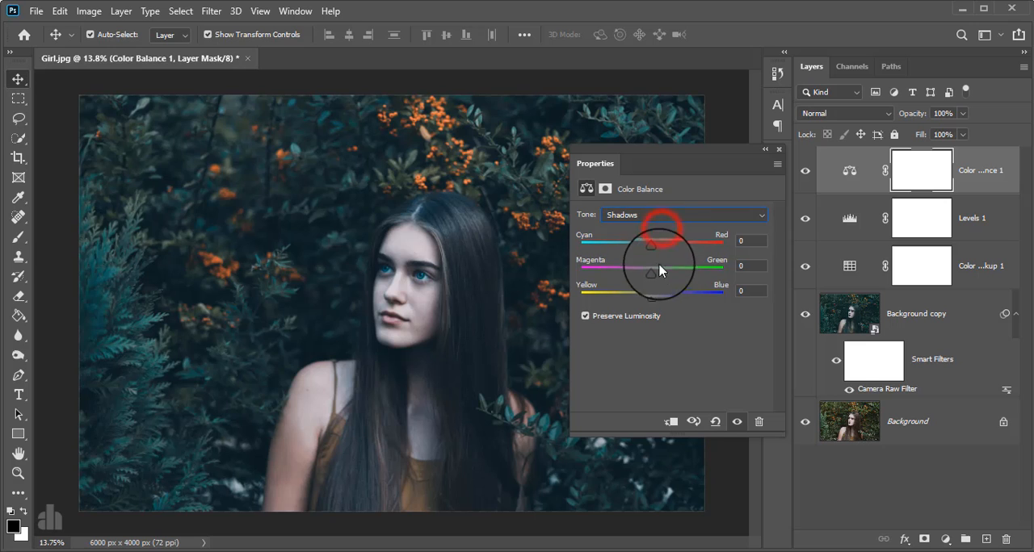
mouse_move(649, 249)
left_mouse_down()
mouse_move(668, 247)
mouse_move(644, 247)
left_mouse_up()
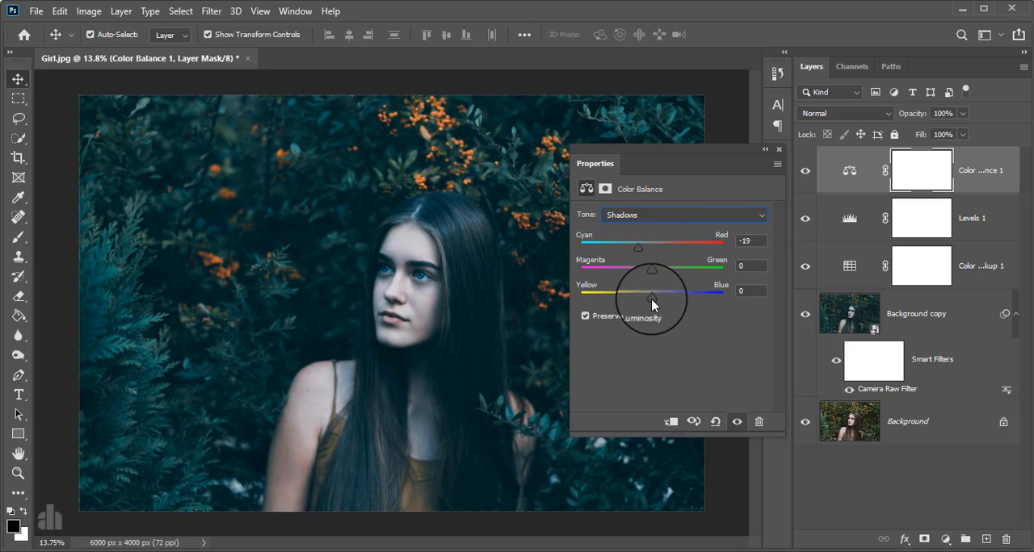
mouse_move(651, 298)
left_mouse_down()
mouse_move(670, 297)
mouse_move(646, 300)
mouse_move(656, 300)
left_mouse_up()
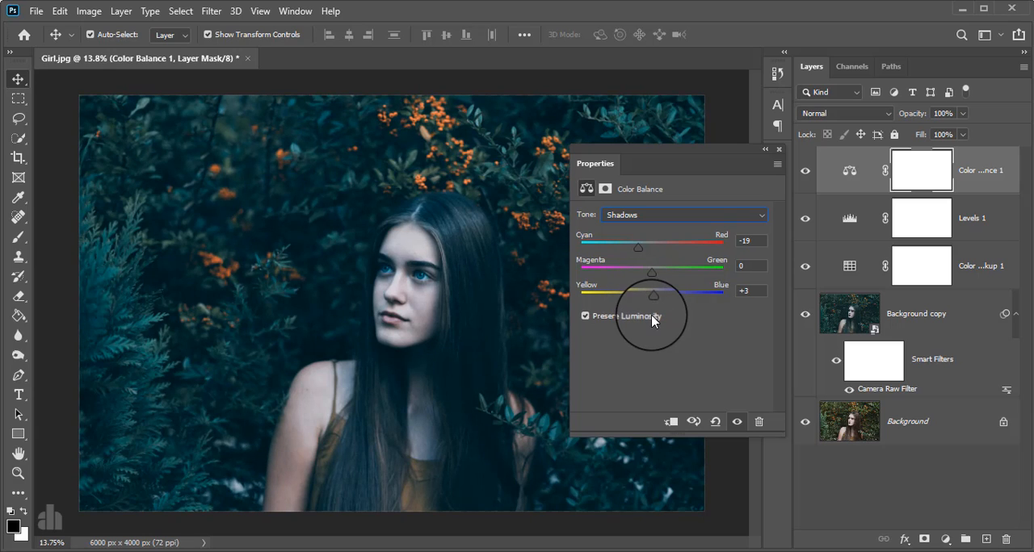
left_click_drag(658, 274, 644, 275)
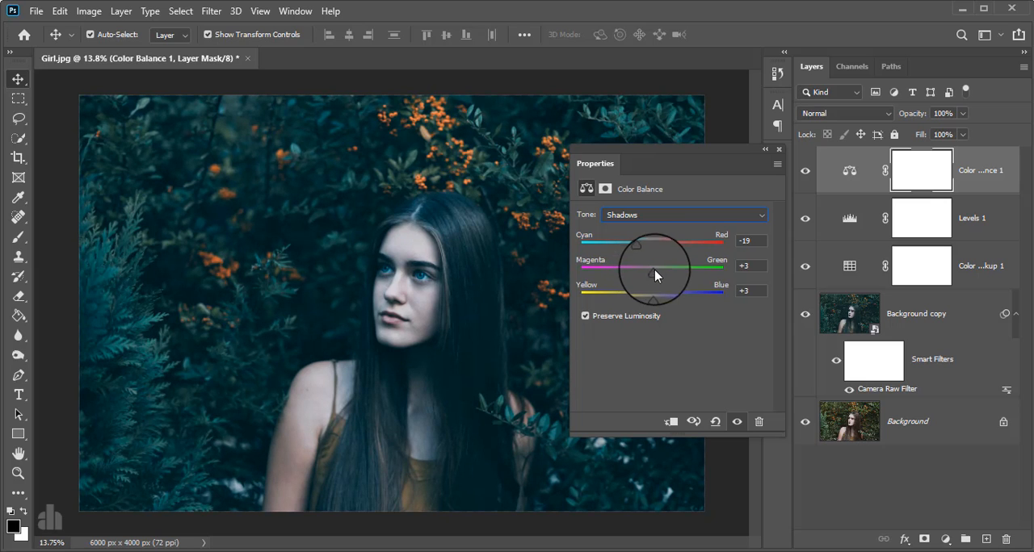
left_click(778, 149)
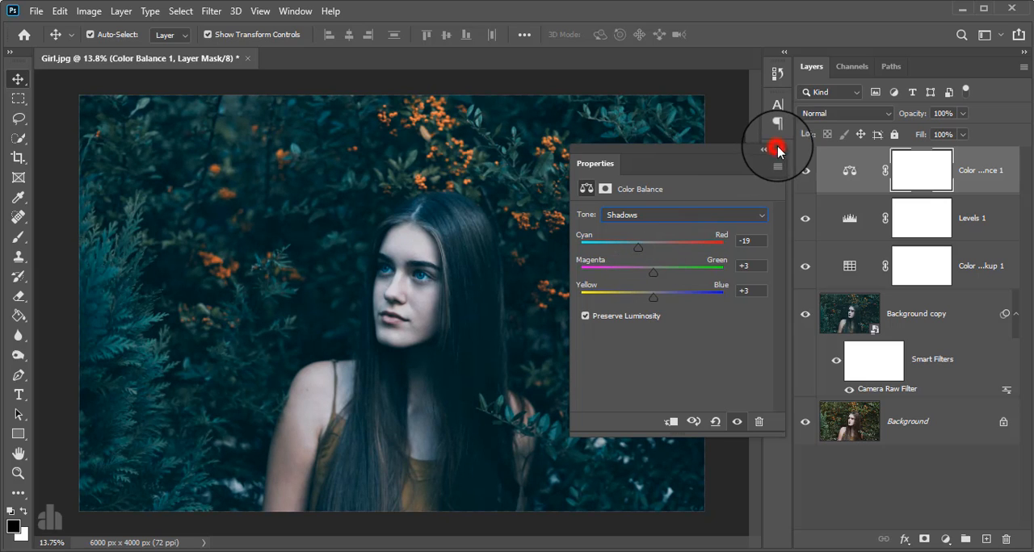
left_click(803, 171)
left_click(803, 170)
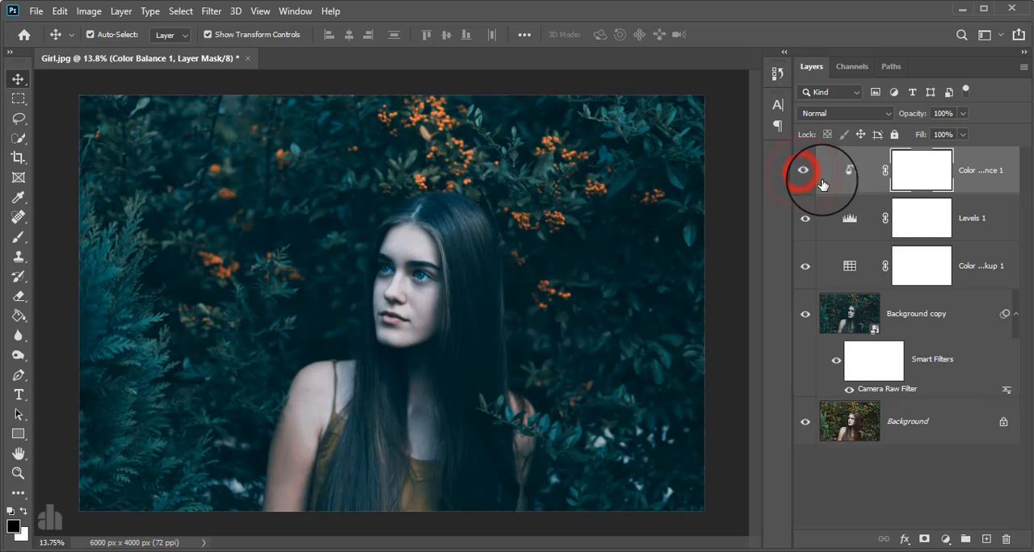
Stamp all visible layers into a new layer at the top of the stack and convert it for smart filters
left_click(987, 172)
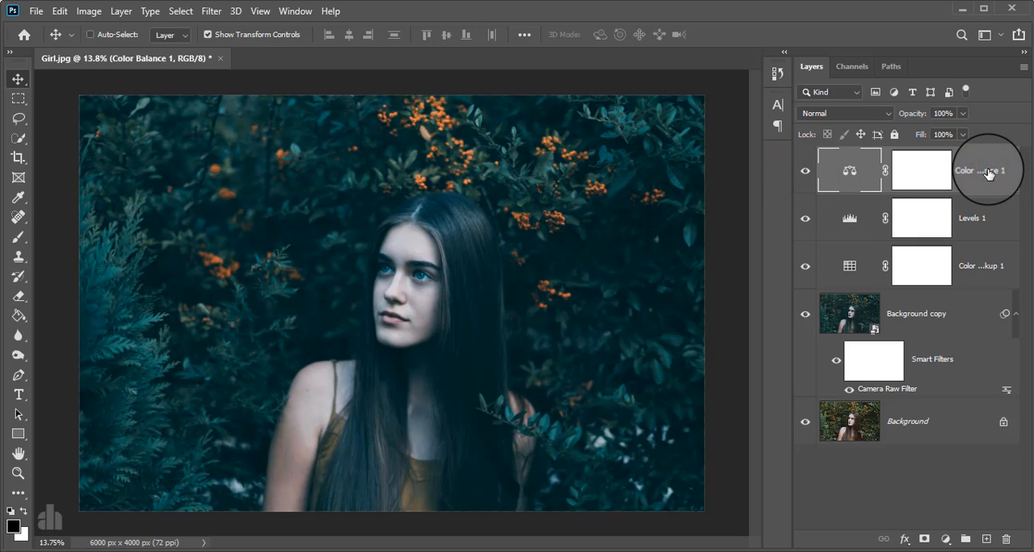
key("ctrl+alt+shift+e")
left_click(989, 171)
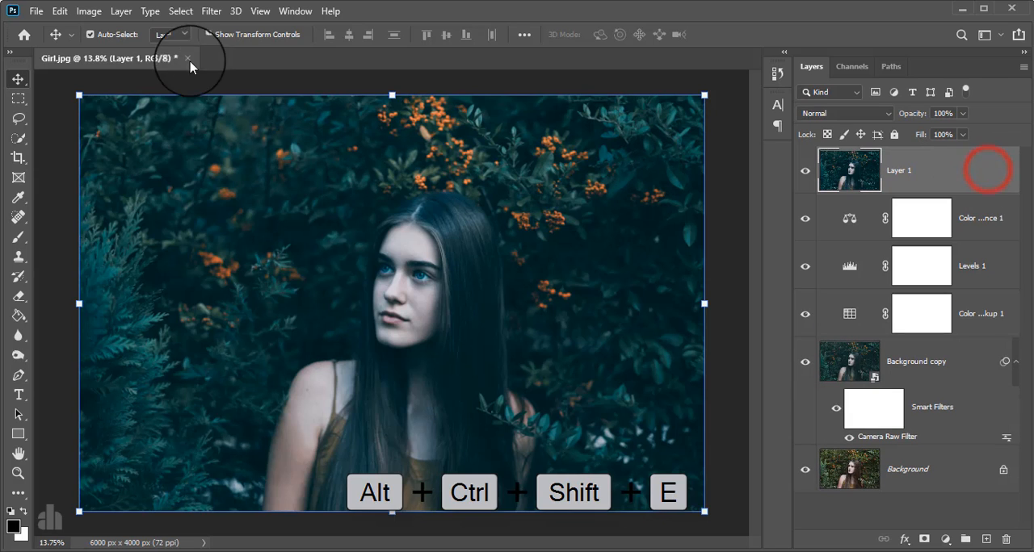
left_click(211, 11)
left_click(222, 50)
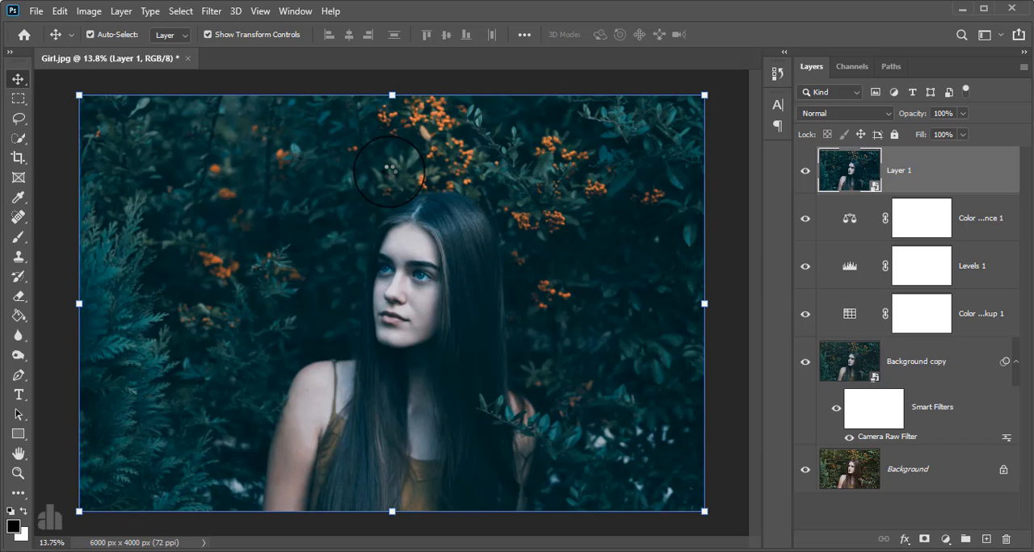
Open the stamped smart object layer in the Nik Collection's Color Efex Pro 4 and choose the Cross Processing filter
left_click(211, 11)
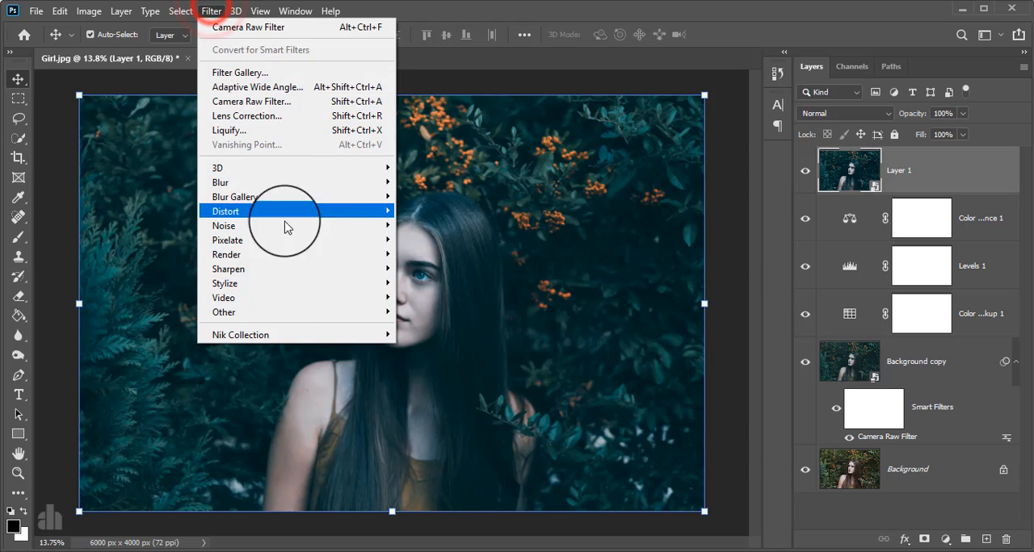
left_click(293, 332)
left_click(432, 350)
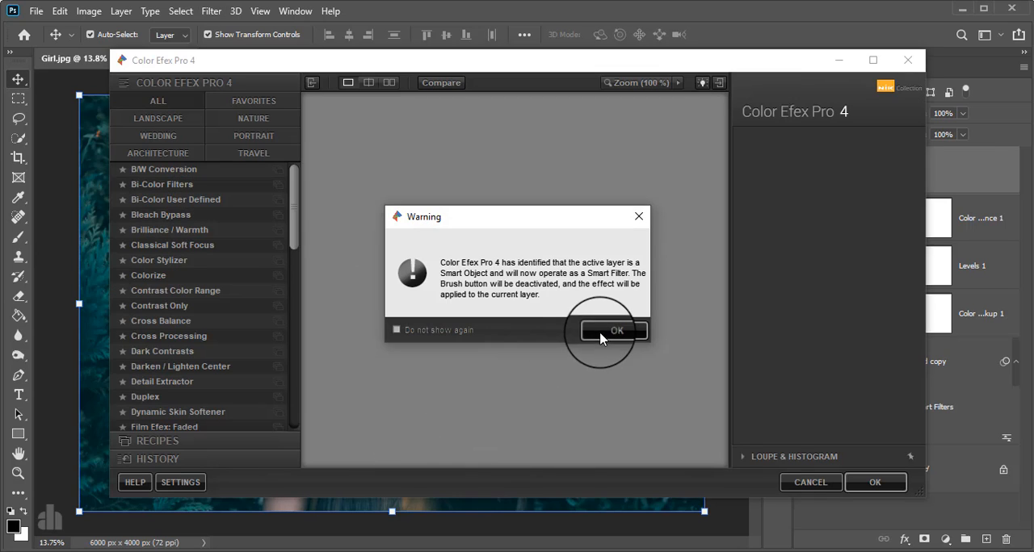
left_click(594, 328)
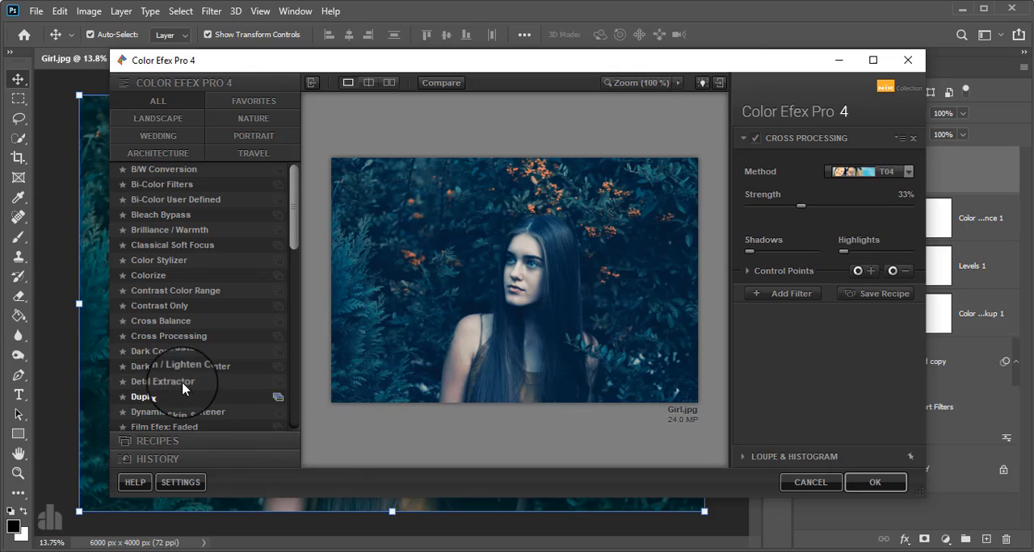
left_click(167, 336)
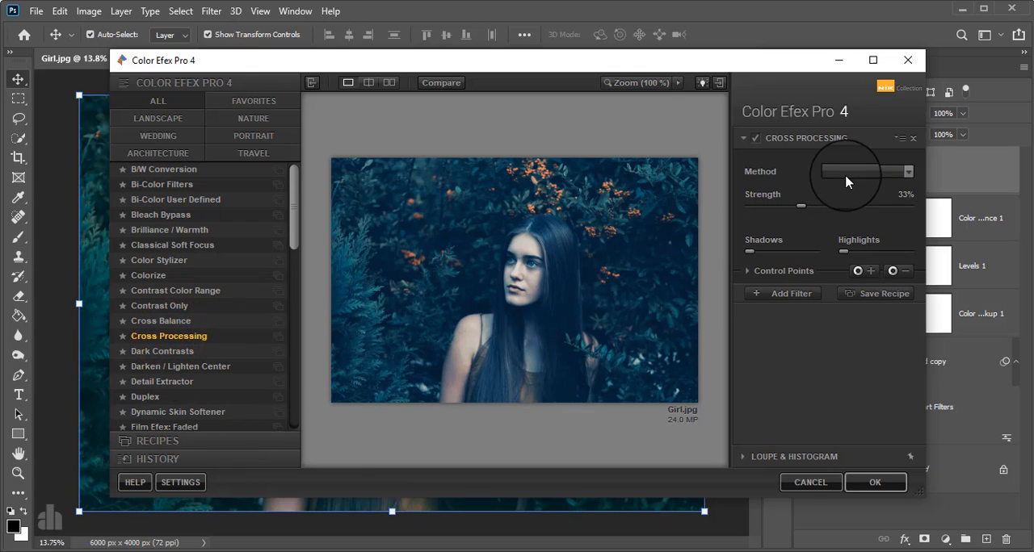
Set the Cross Processing method to L02, compare the preview with the filter switched off and on, and apply it
left_click(846, 172)
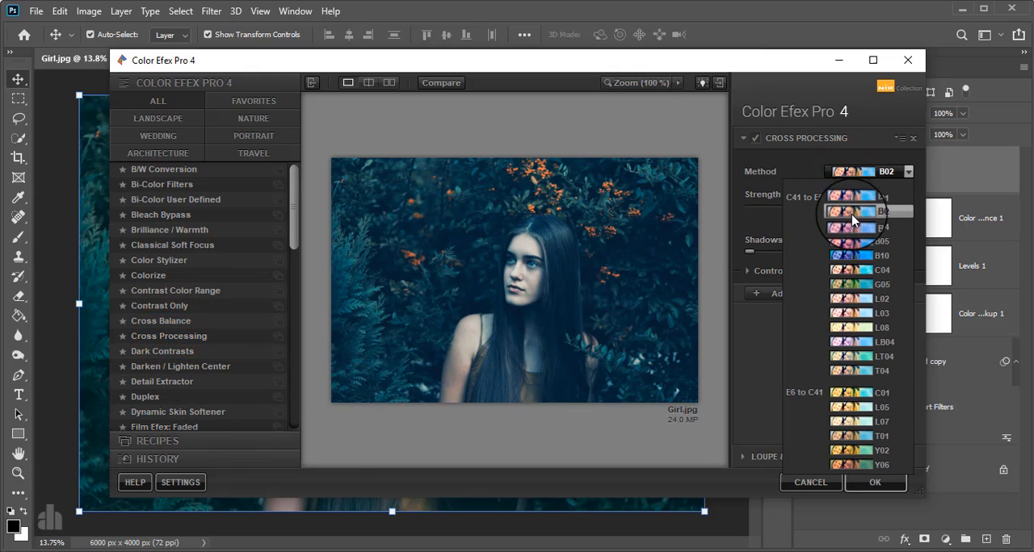
left_click(849, 300)
left_click(754, 139)
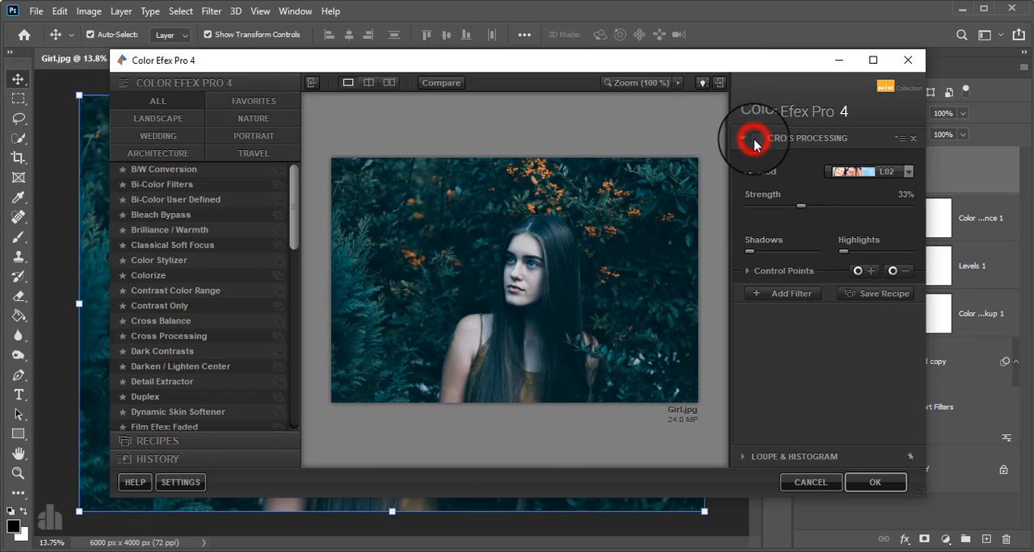
left_click(754, 139)
left_click(876, 483)
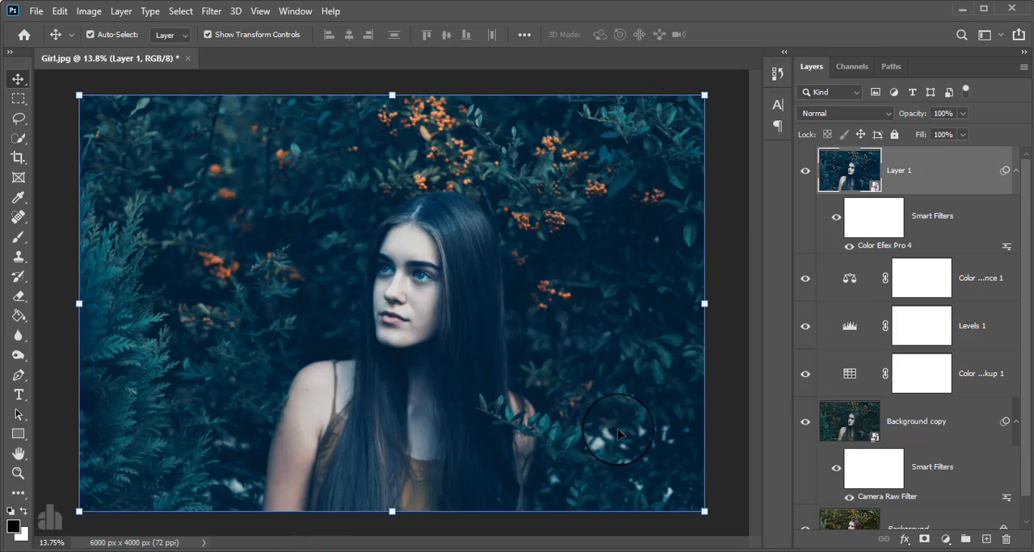
Compare the graded photo with the original by repeatedly hiding and restoring every layer except Background
scroll(812, 347, "down", 1)
left_click(805, 398)
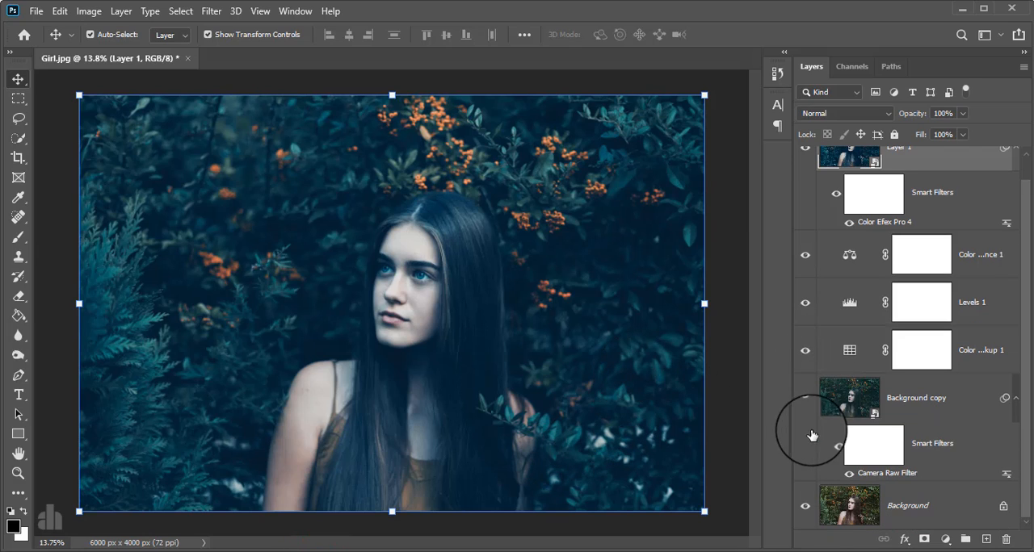
left_click(800, 509, "alt")
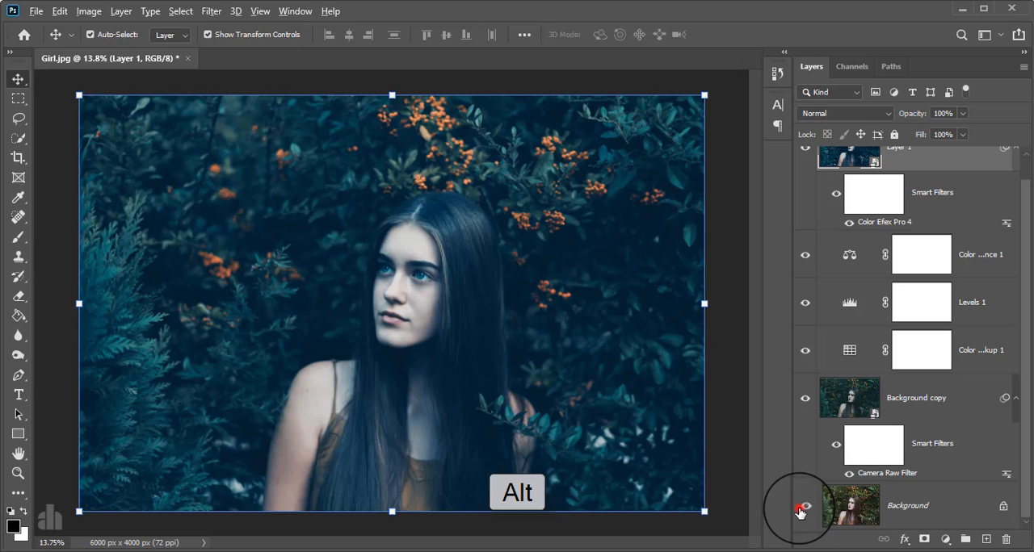
left_click(803, 507, "alt")
left_click(801, 509, "alt")
left_click(801, 509, "alt")
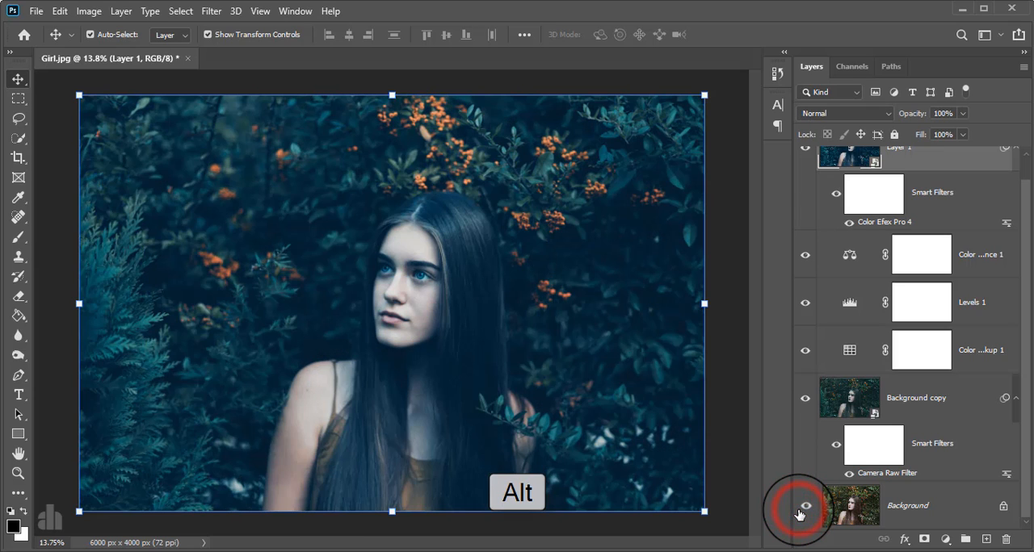
left_click(801, 509, "alt")
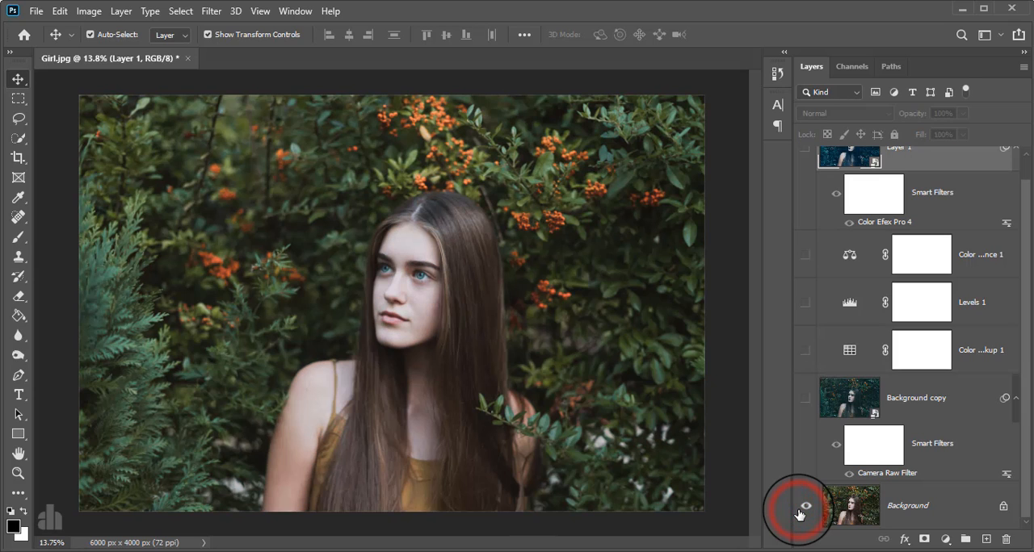
left_click(800, 510, "alt")
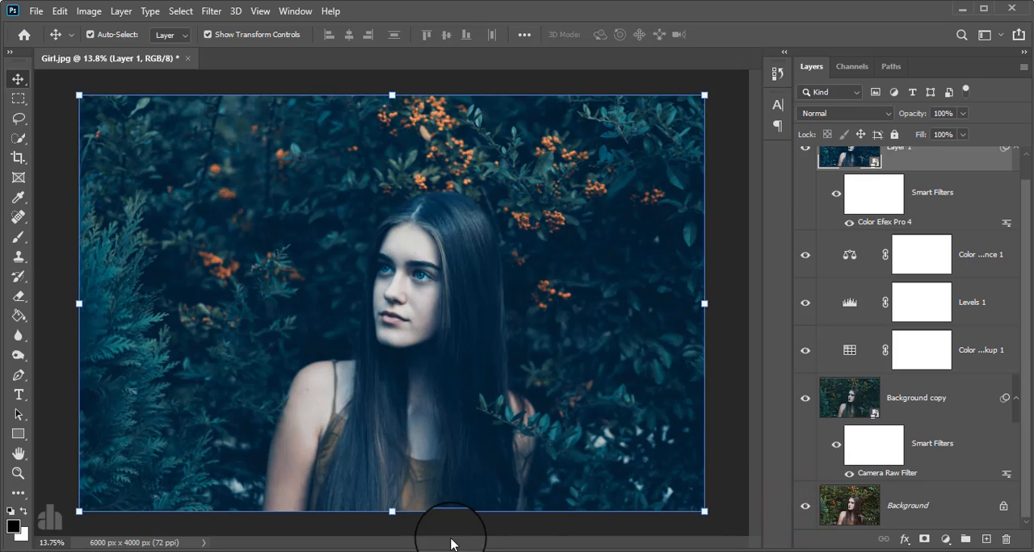